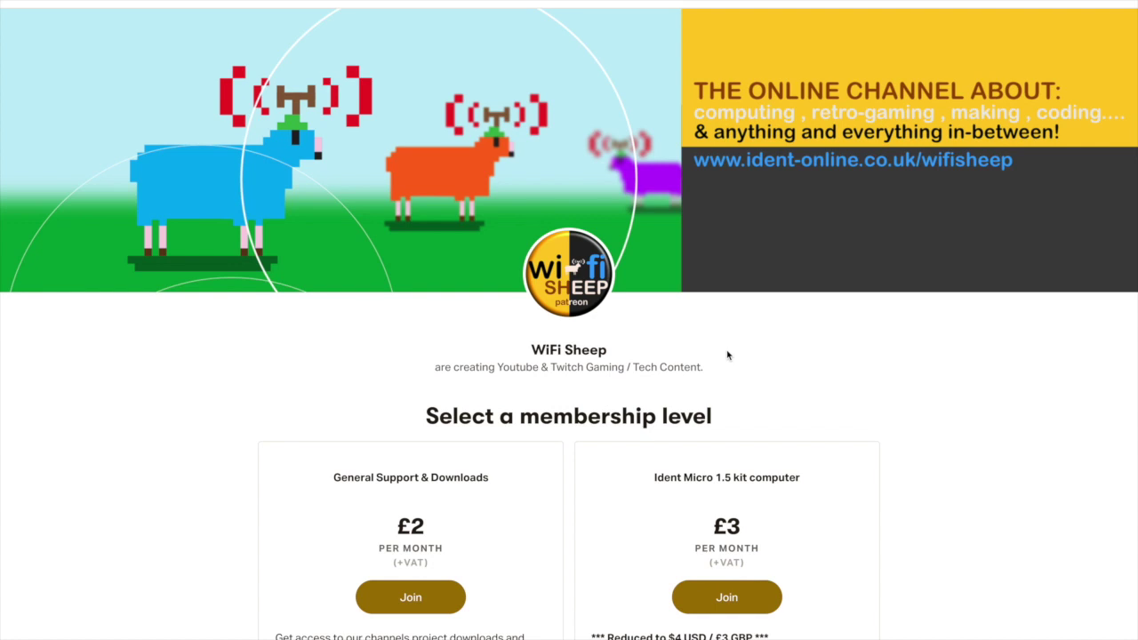
Join the £2 General Support & Downloads tier and scroll the TinyBASIC post to its zip attachment
scroll(658, 356, down, 2)
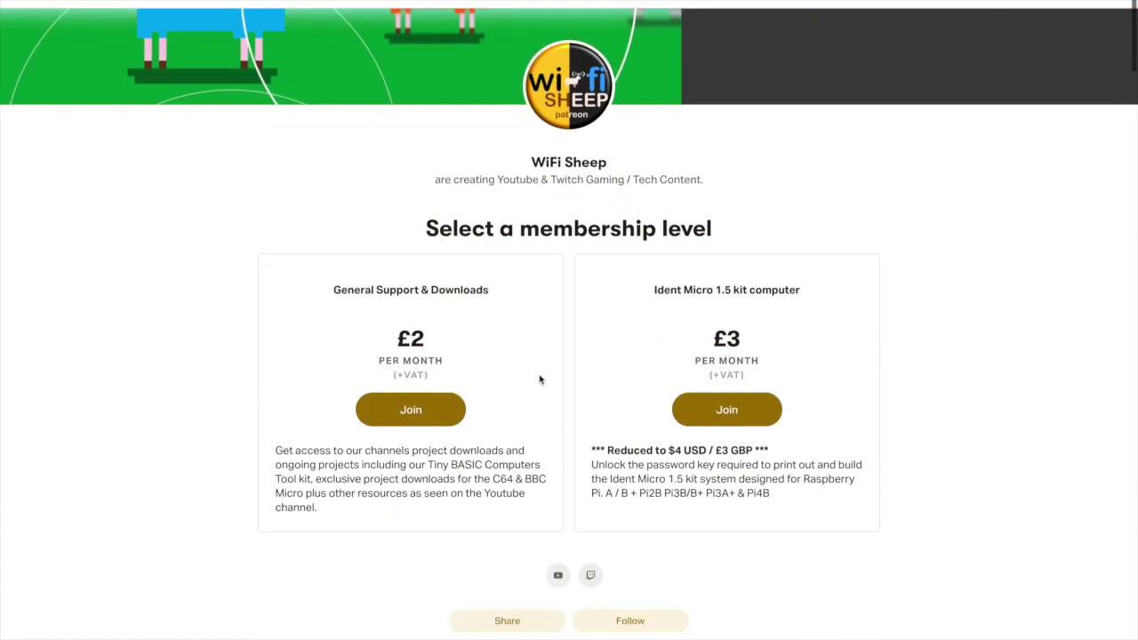
click(410, 410)
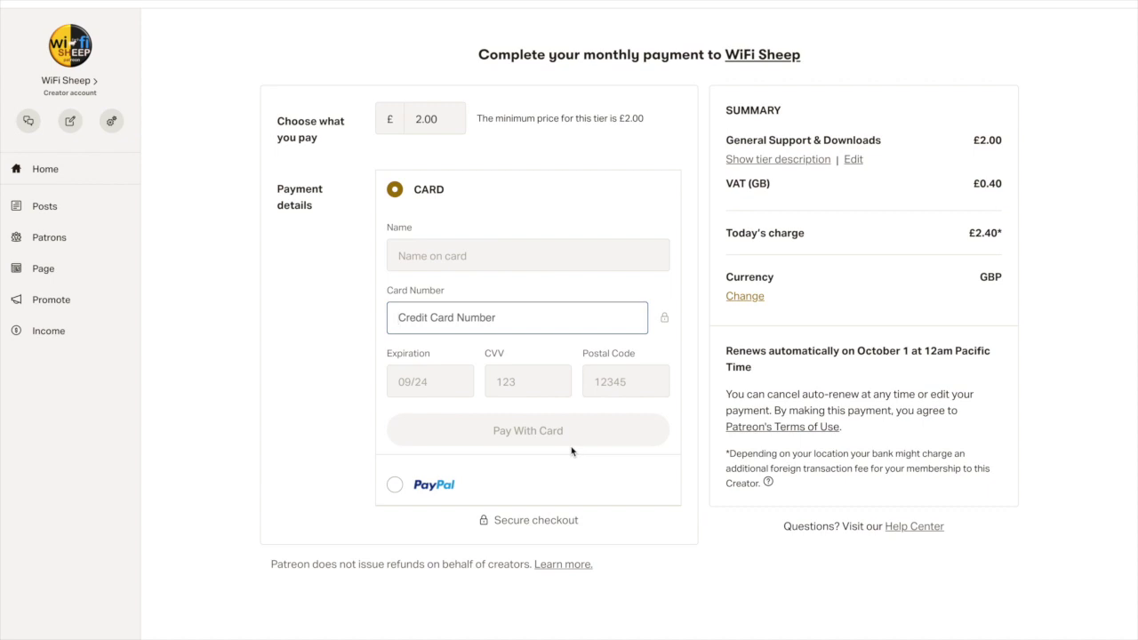
click(45, 206)
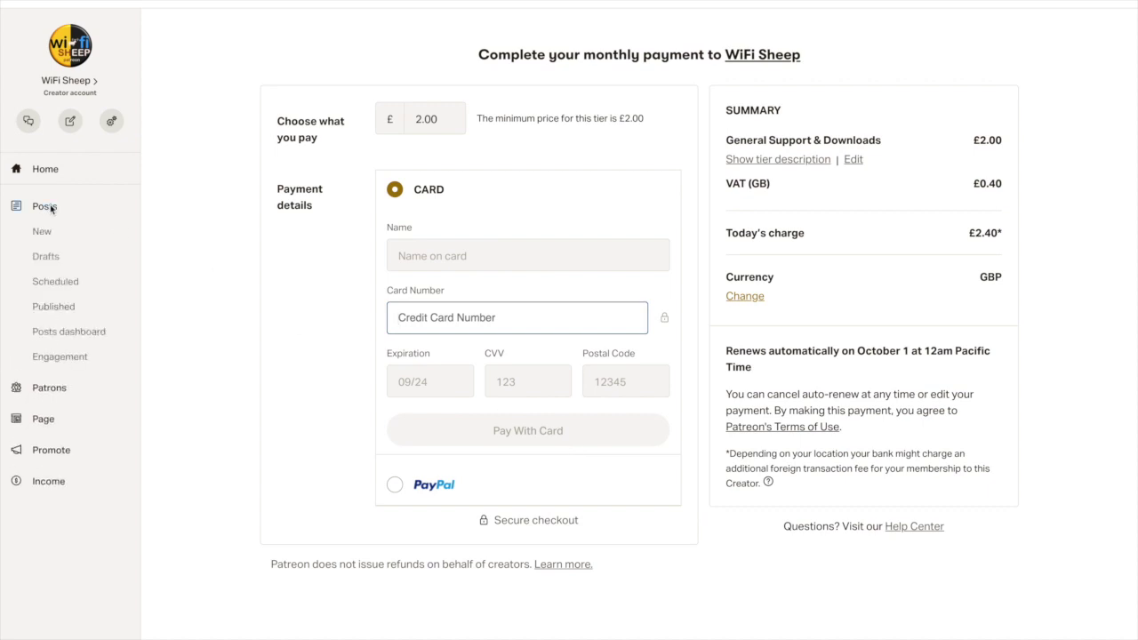
scroll(478, 169, down, 2)
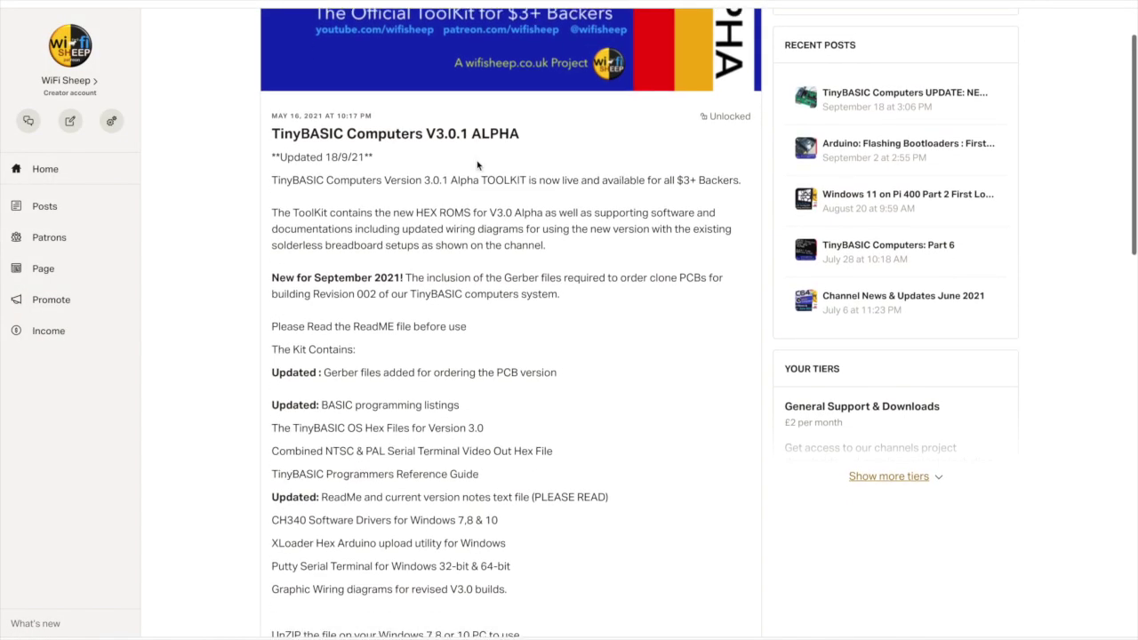
scroll(477, 164, down, 5)
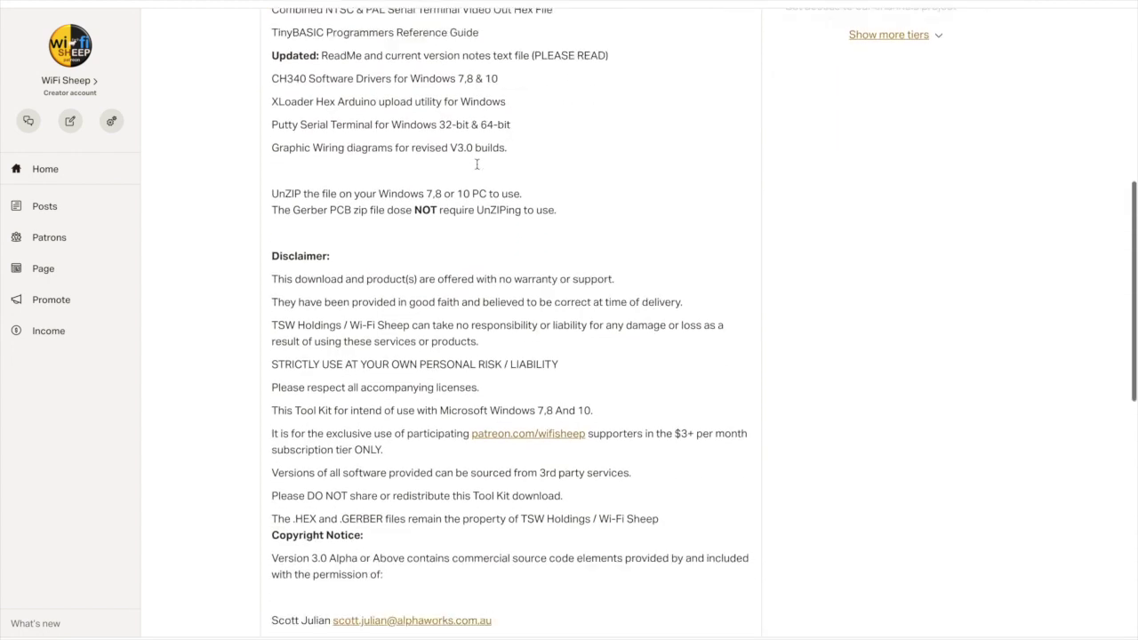
scroll(476, 165, down, 5)
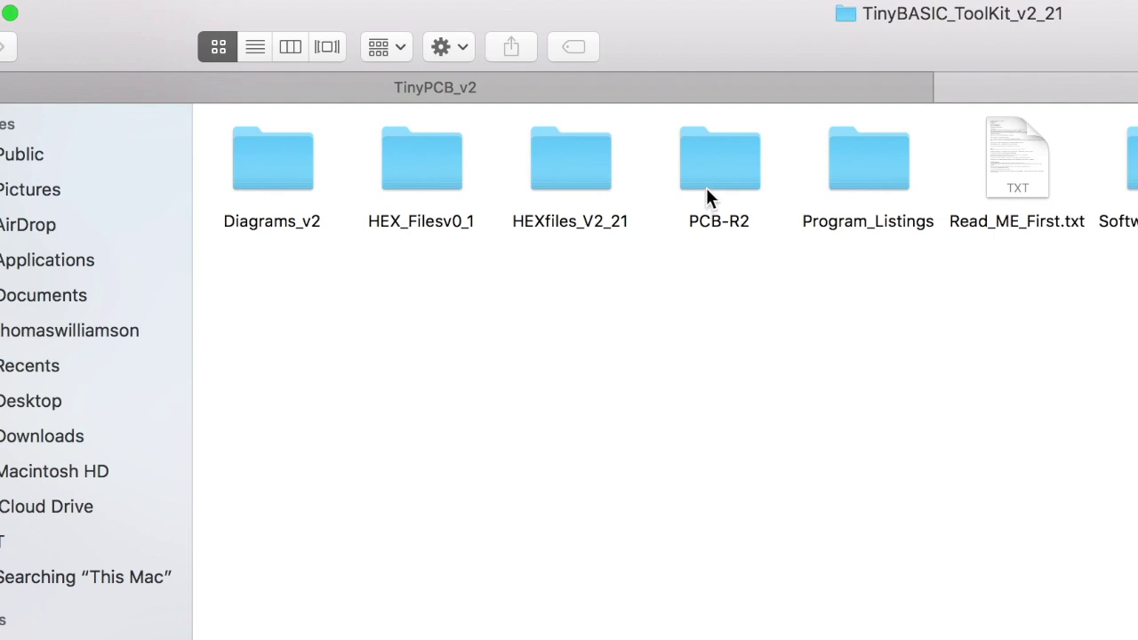
Open the PCB-R2 folder in Finder and select TBC-R2_Gerber.zip
click(721, 160)
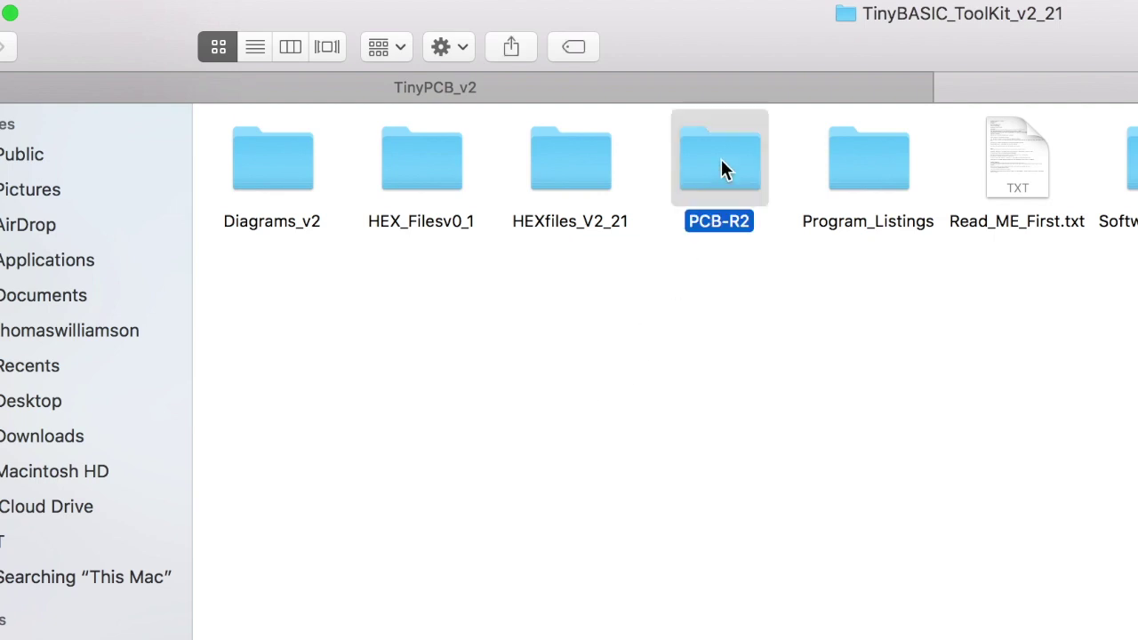
double_click(721, 160)
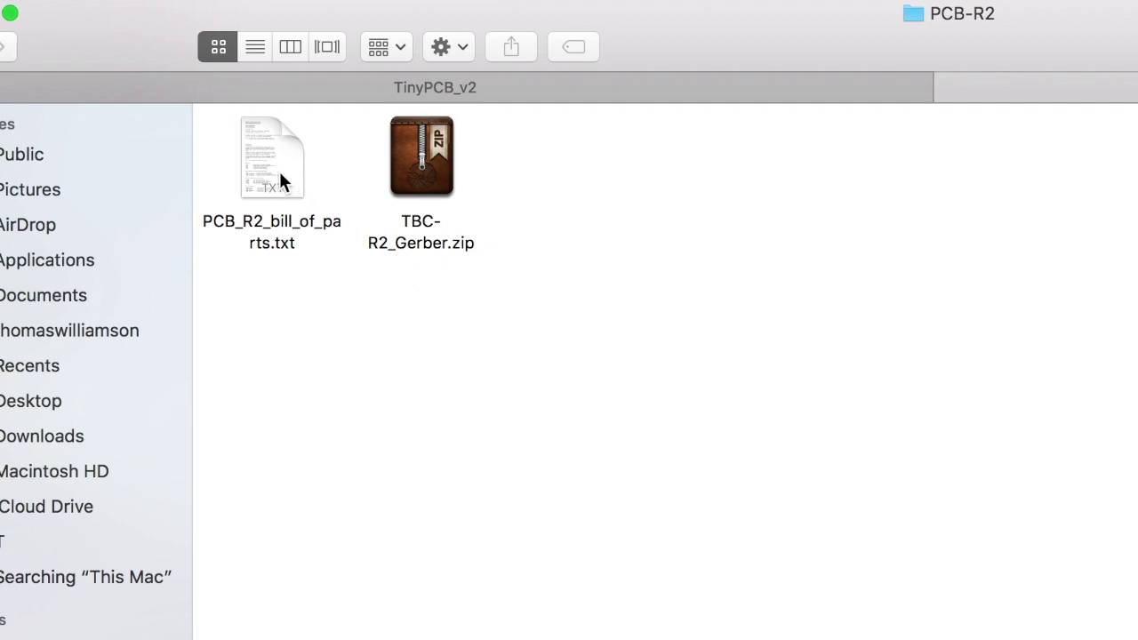
click(409, 167)
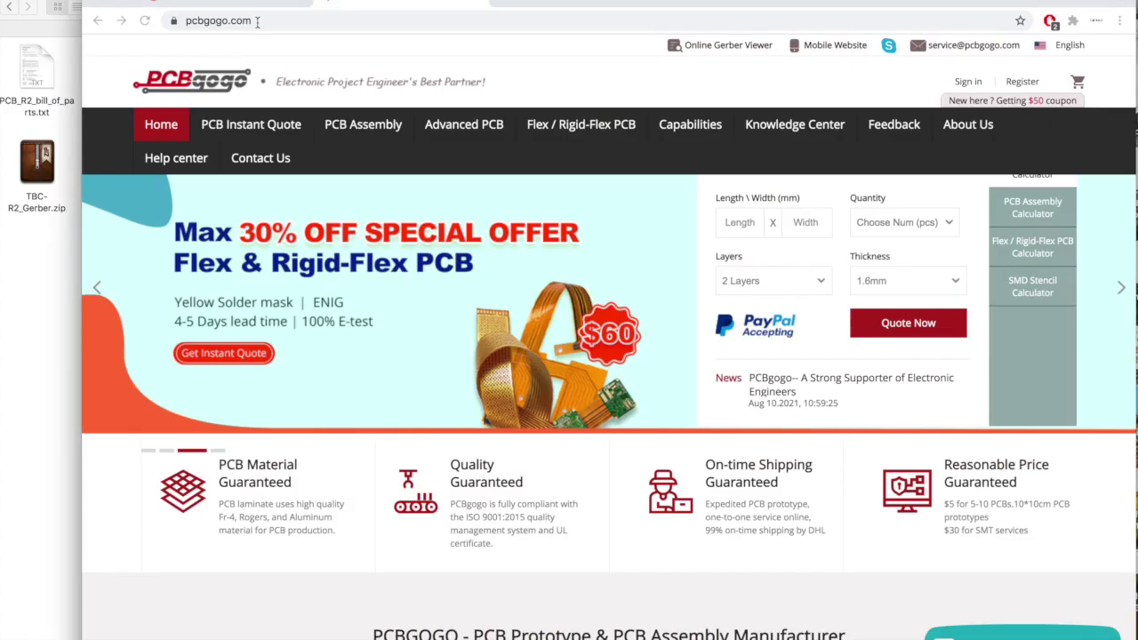
Visit pcbgogo.com, try the Sign In page, then go to the PCB Instant Quote page
click(264, 20)
key(Right)
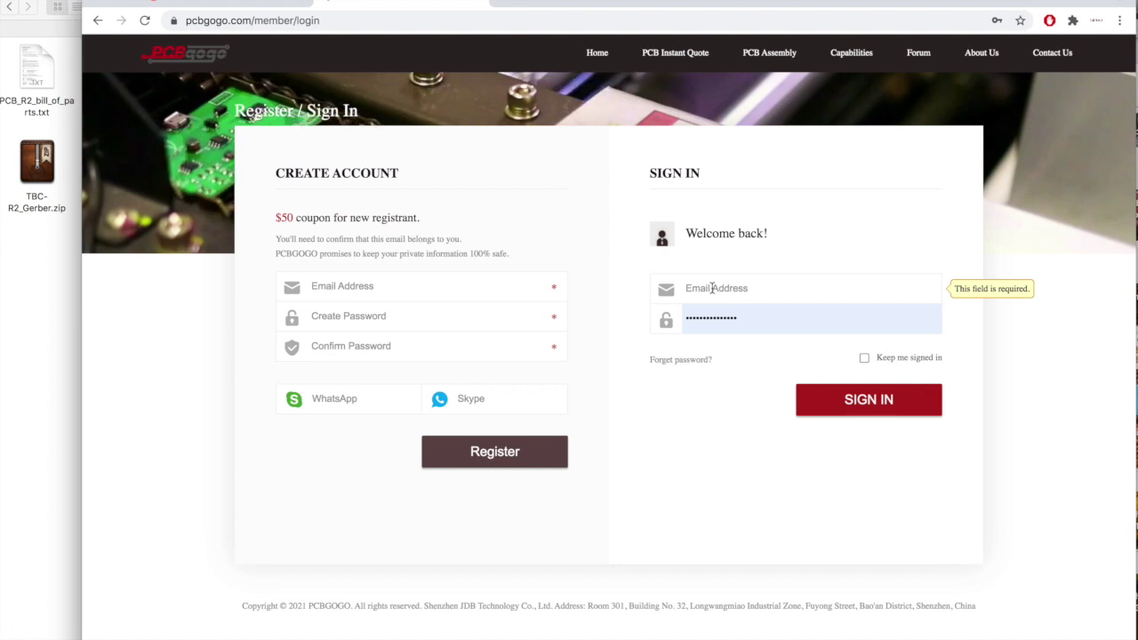
click(850, 419)
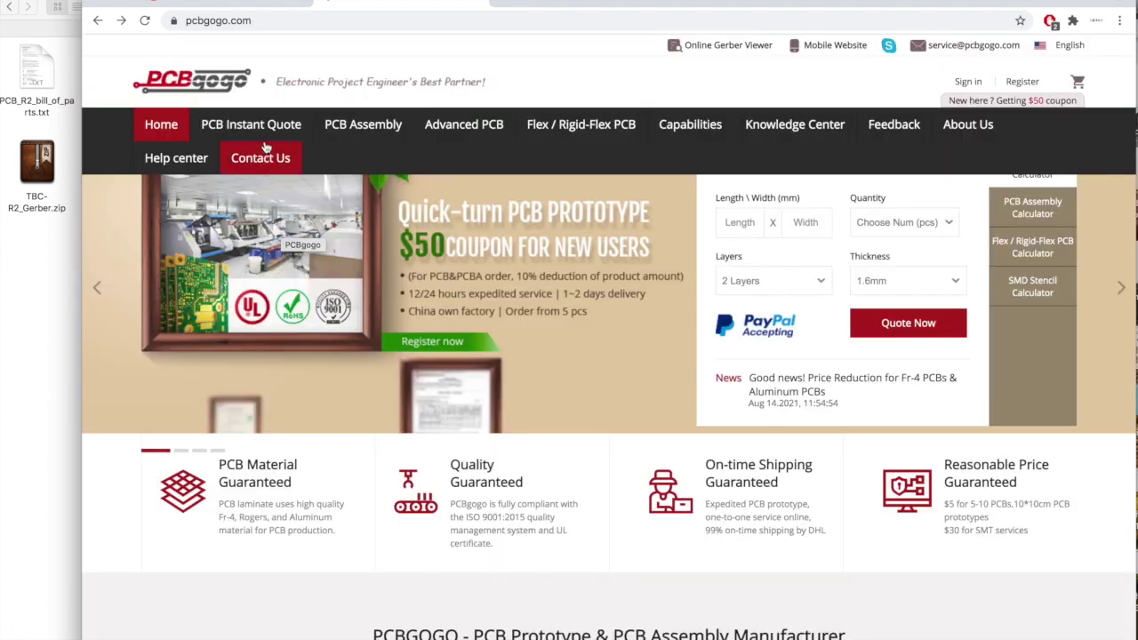
click(264, 128)
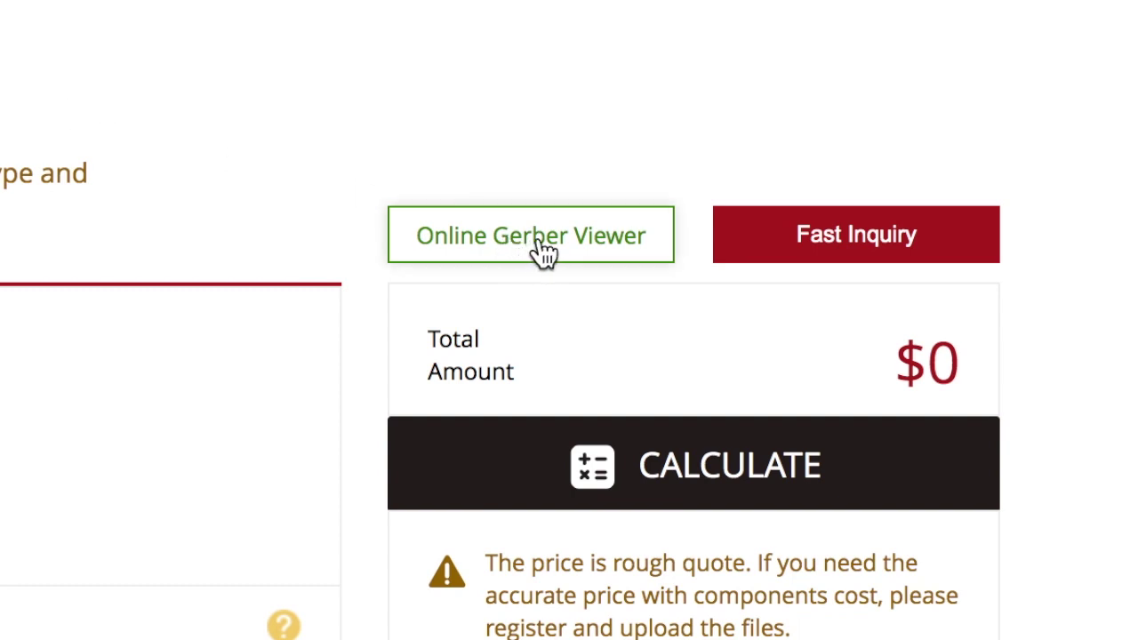
Load TBC-R2_Gerber.zip into the online Gerber viewer and zoom to inspect the board
click(542, 252)
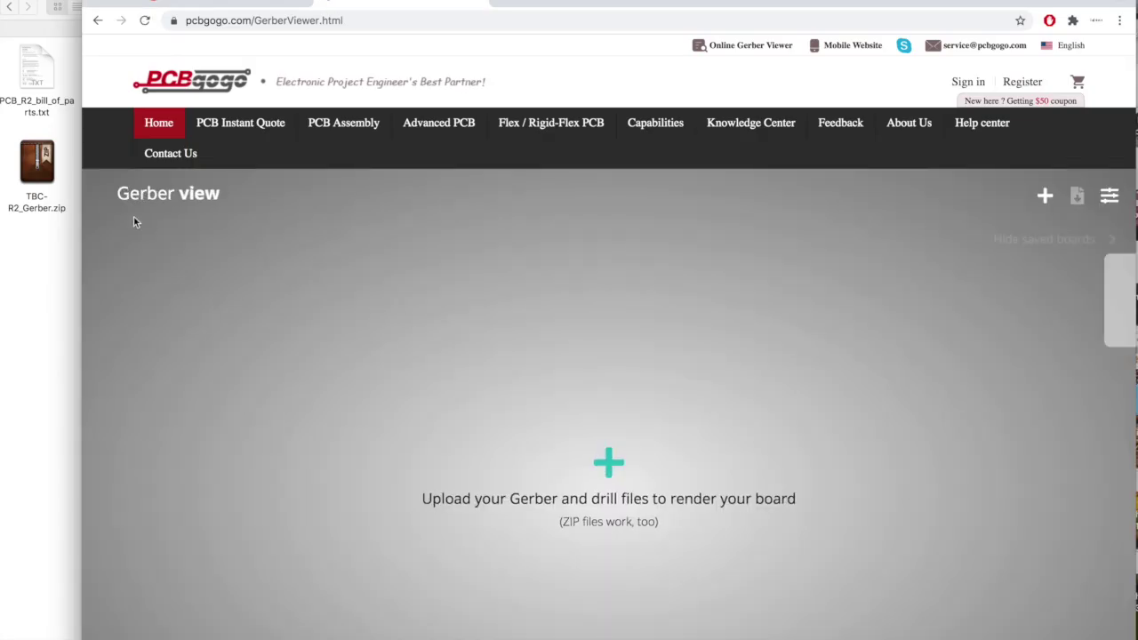
drag(36, 163, 482, 384)
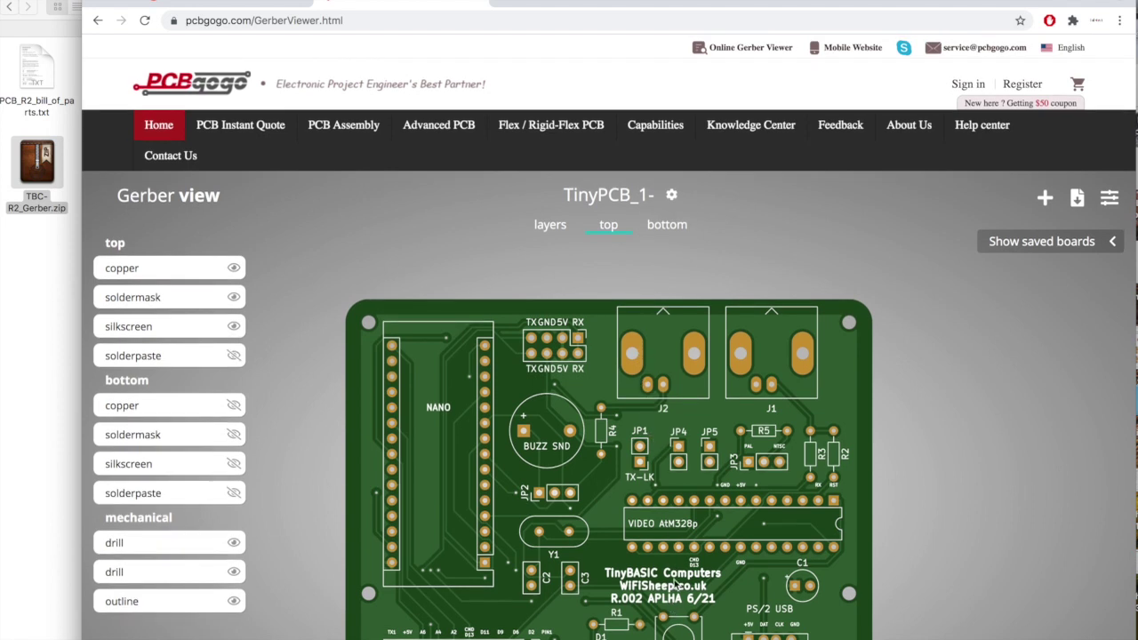
scroll(676, 584, up, 3)
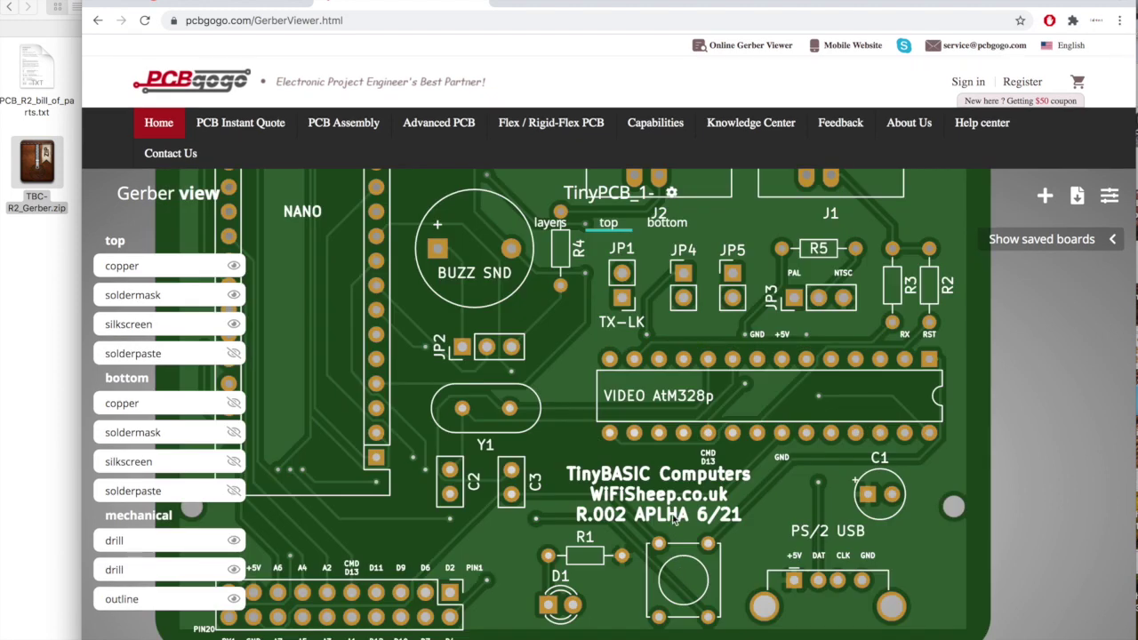
scroll(658, 487, down, 4)
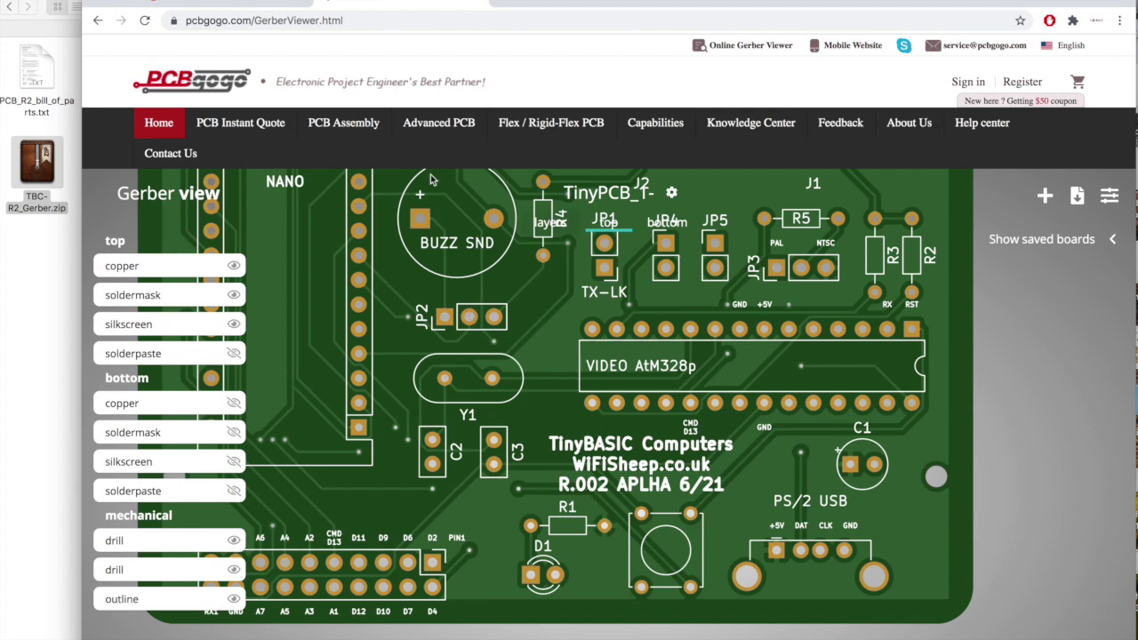
On the PCB fabrication quote form, enter board size 86.36 × 63.50 mm
mouse_move(257, 123)
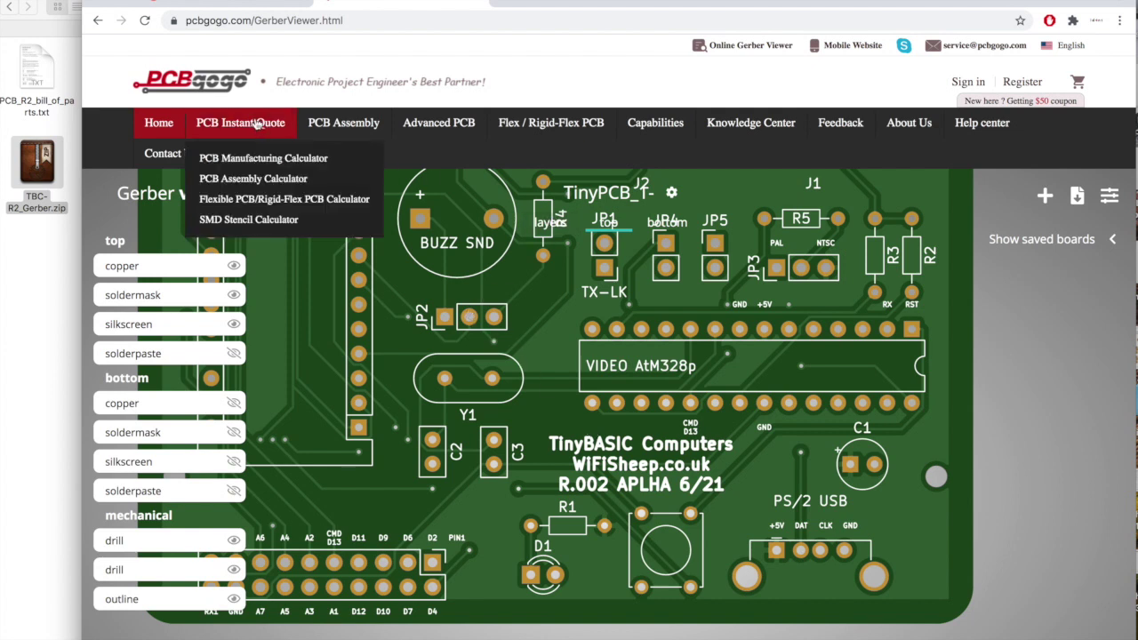
click(256, 124)
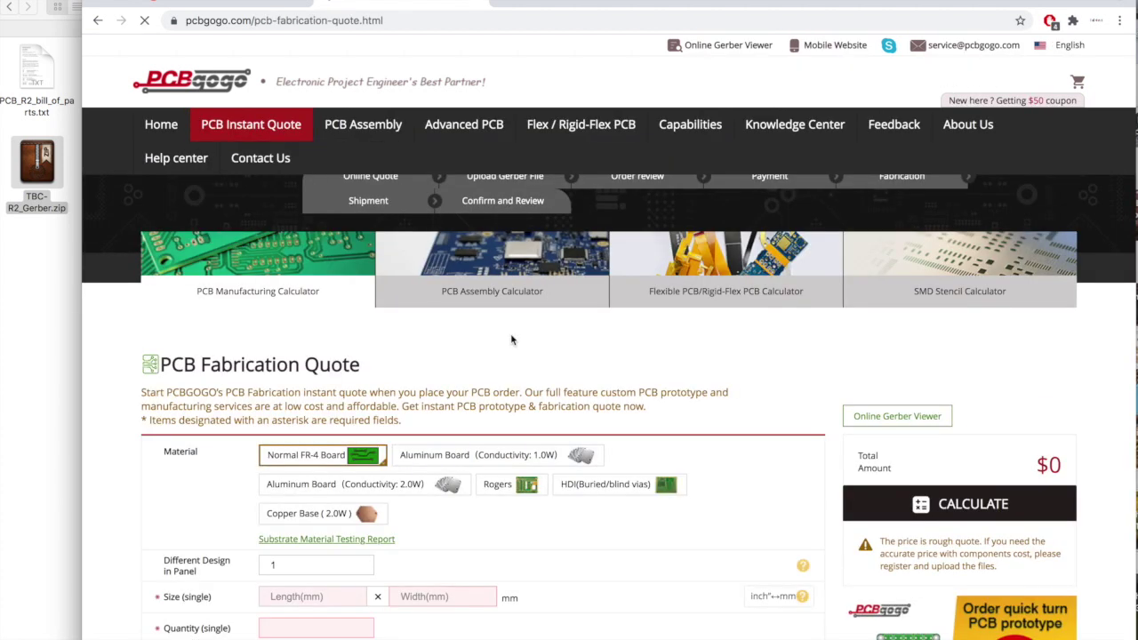
scroll(511, 340, down, 1)
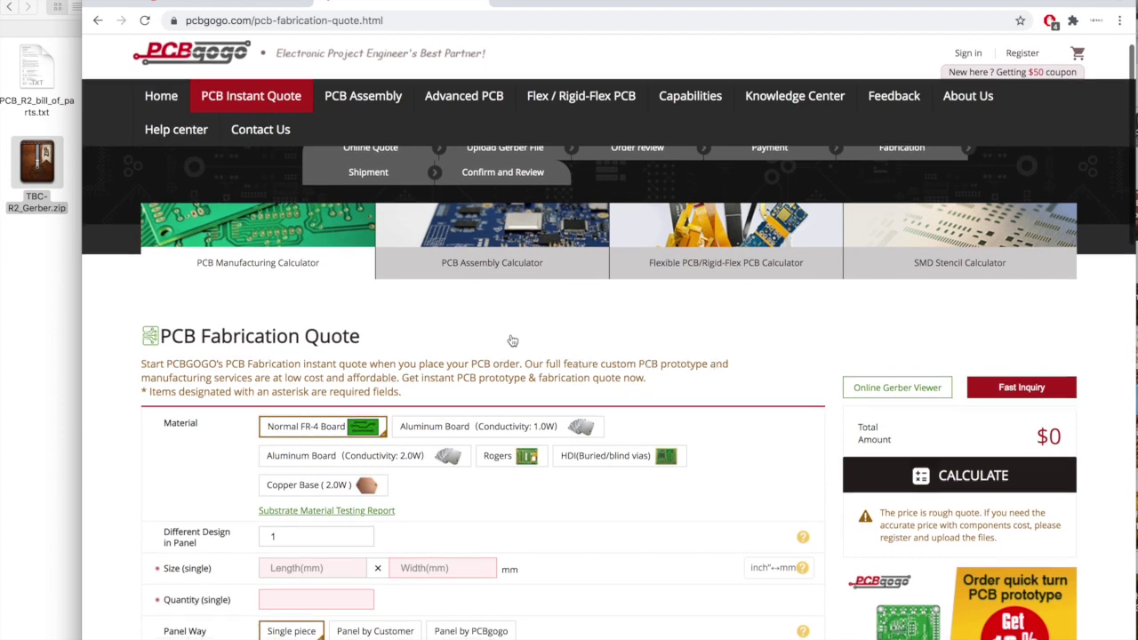
scroll(511, 341, down, 5)
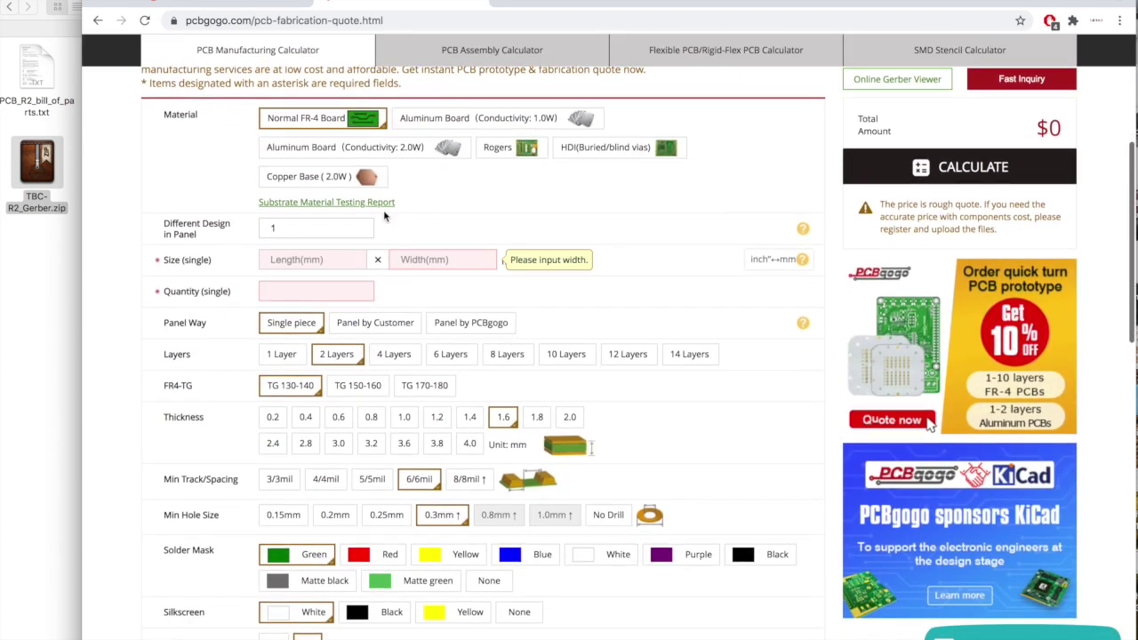
click(296, 259)
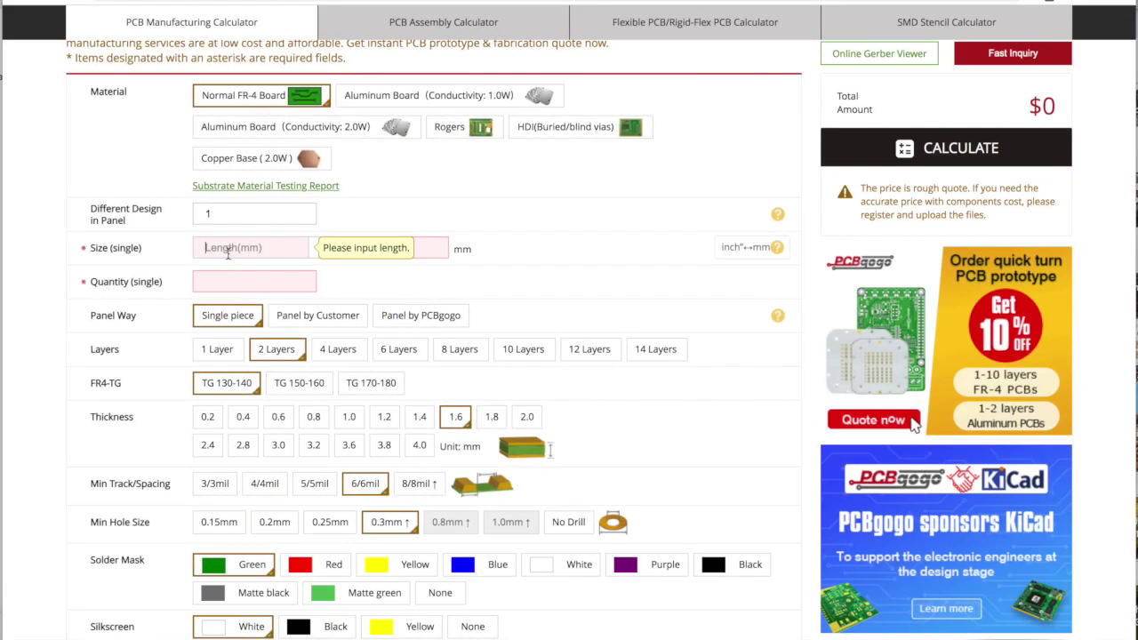
text(86)
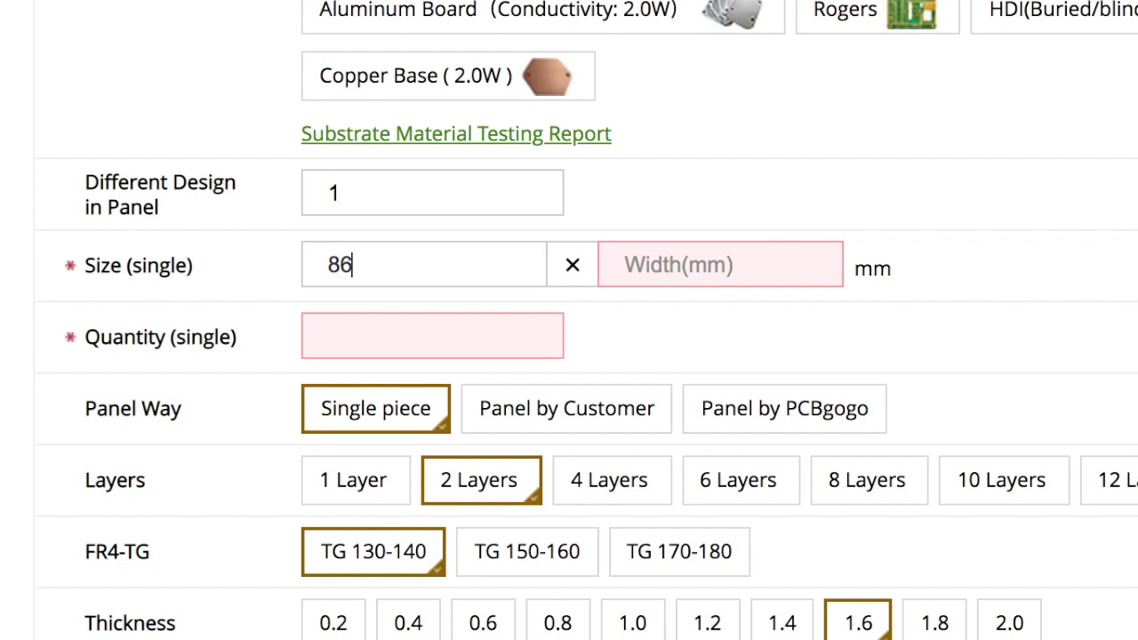
text(.36)
click(702, 260)
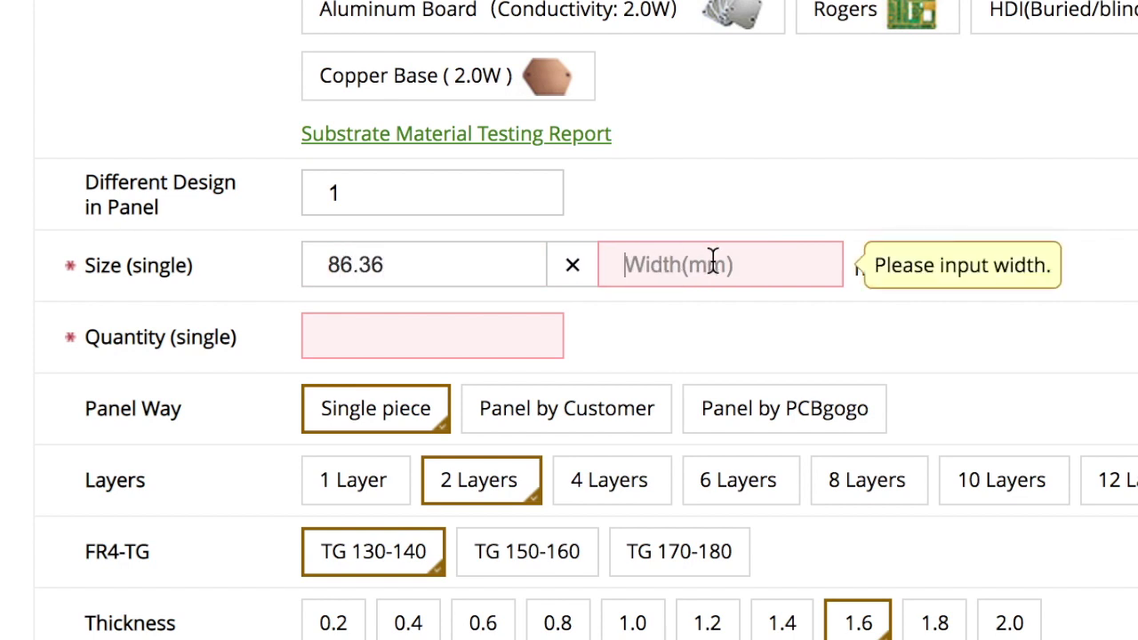
text(63)
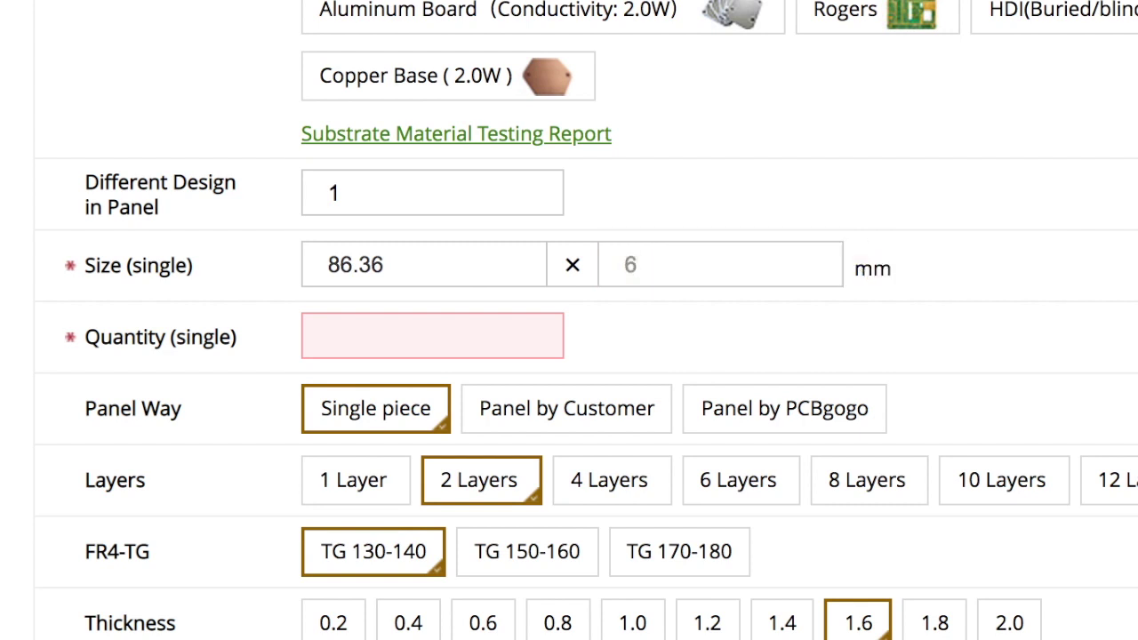
text(.50)
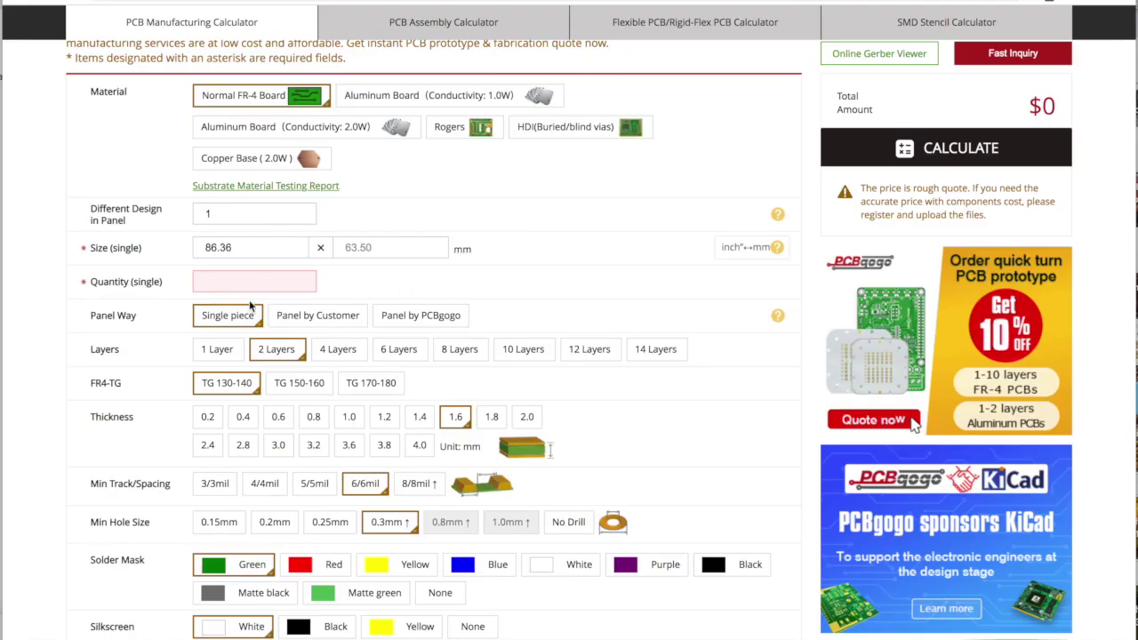
Set the quantity to 5 boards with a HASL lead free surface finish
click(386, 342)
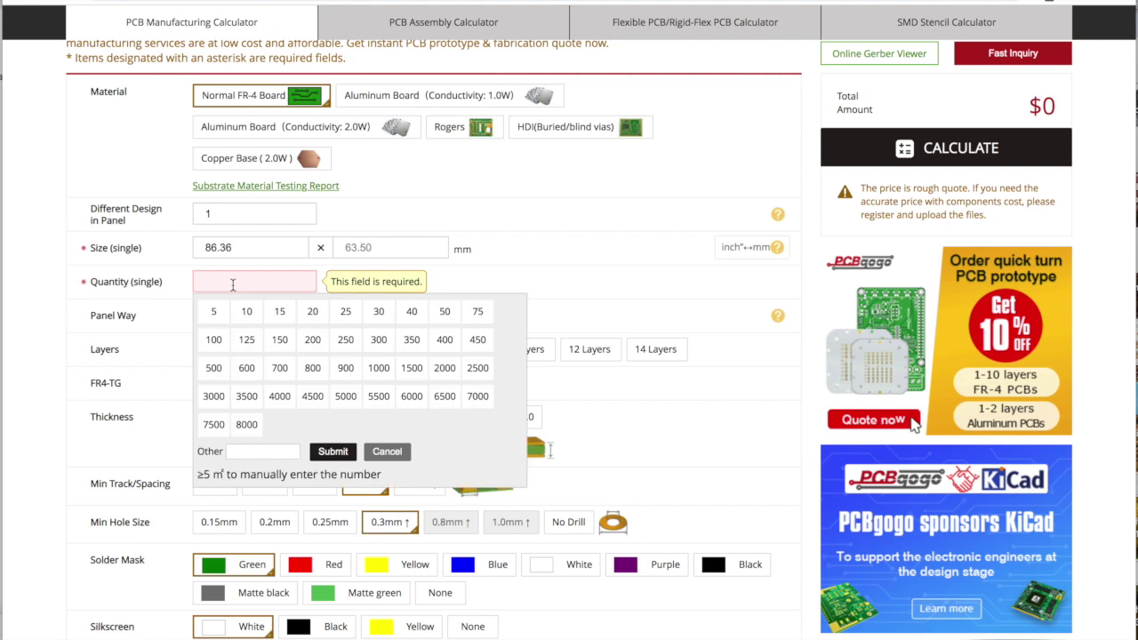
click(213, 311)
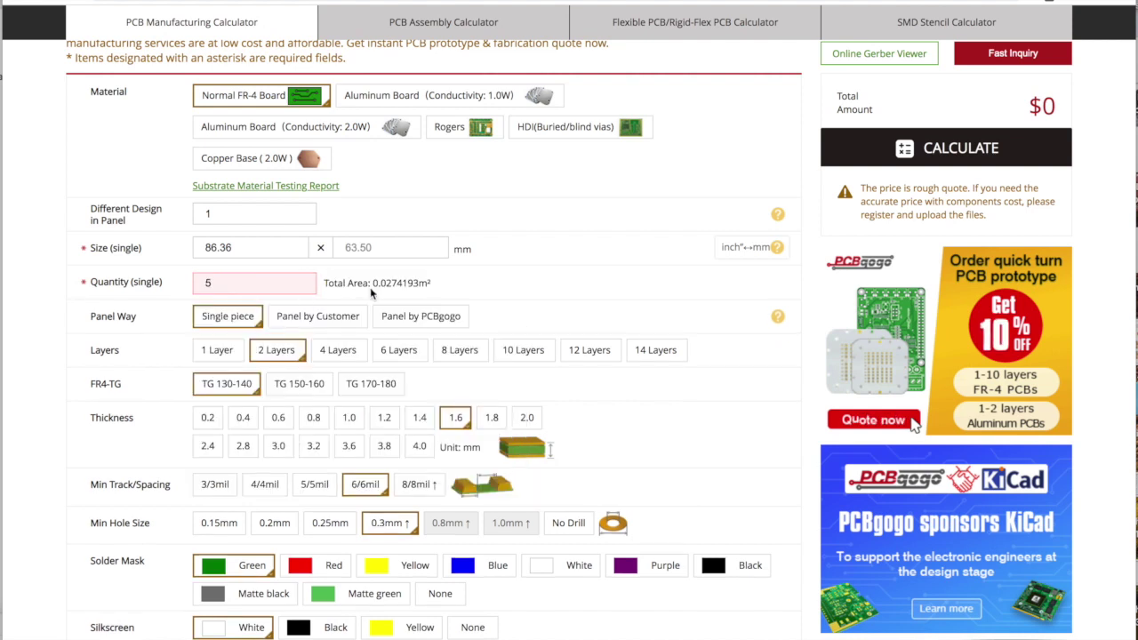
scroll(601, 305, down, 2)
scroll(601, 310, down, 3)
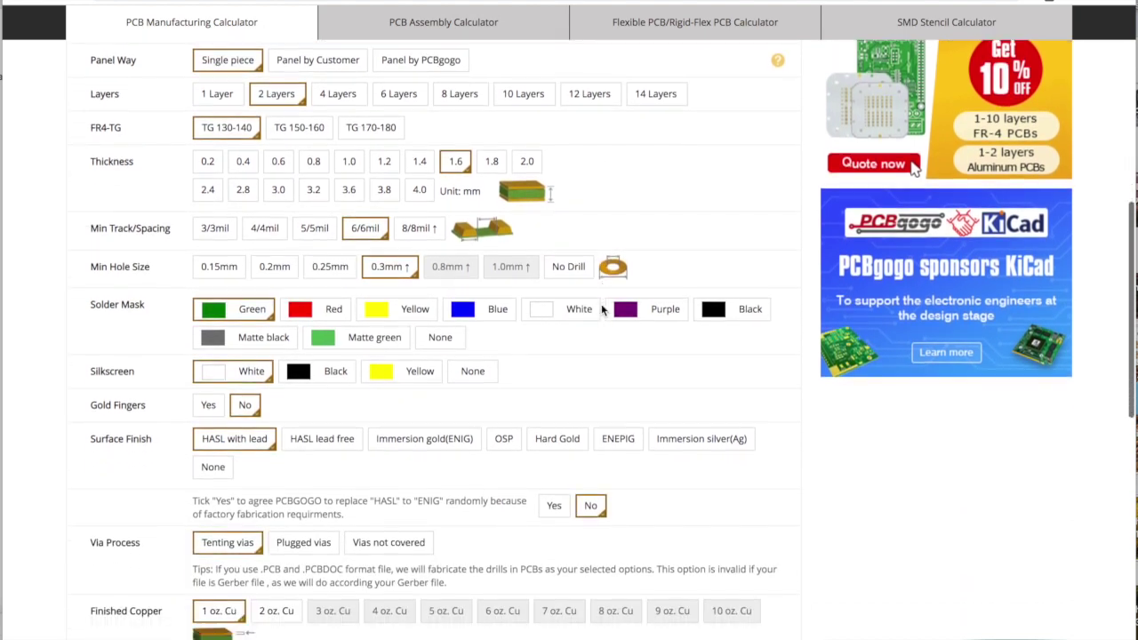
scroll(601, 309, down, 2)
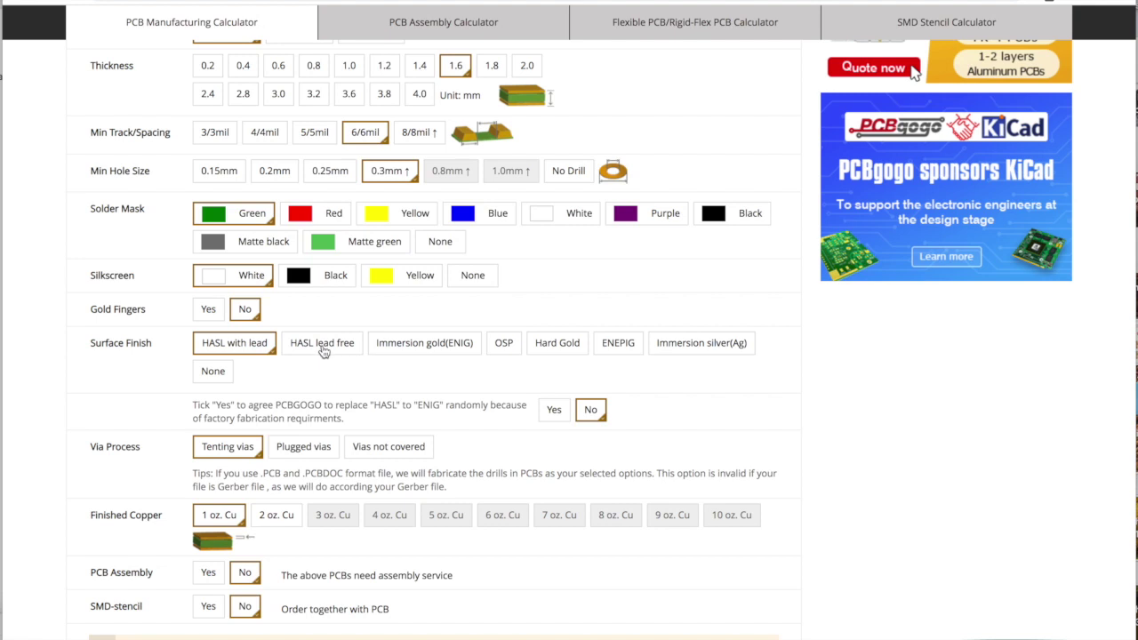
click(323, 347)
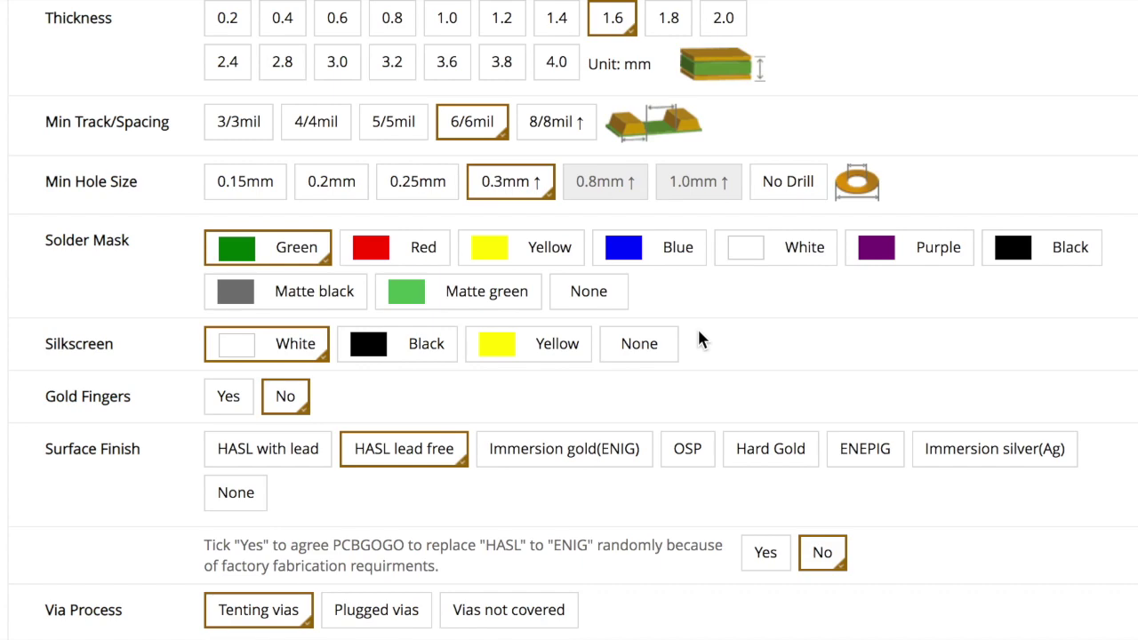
scroll(510, 265, down, 5)
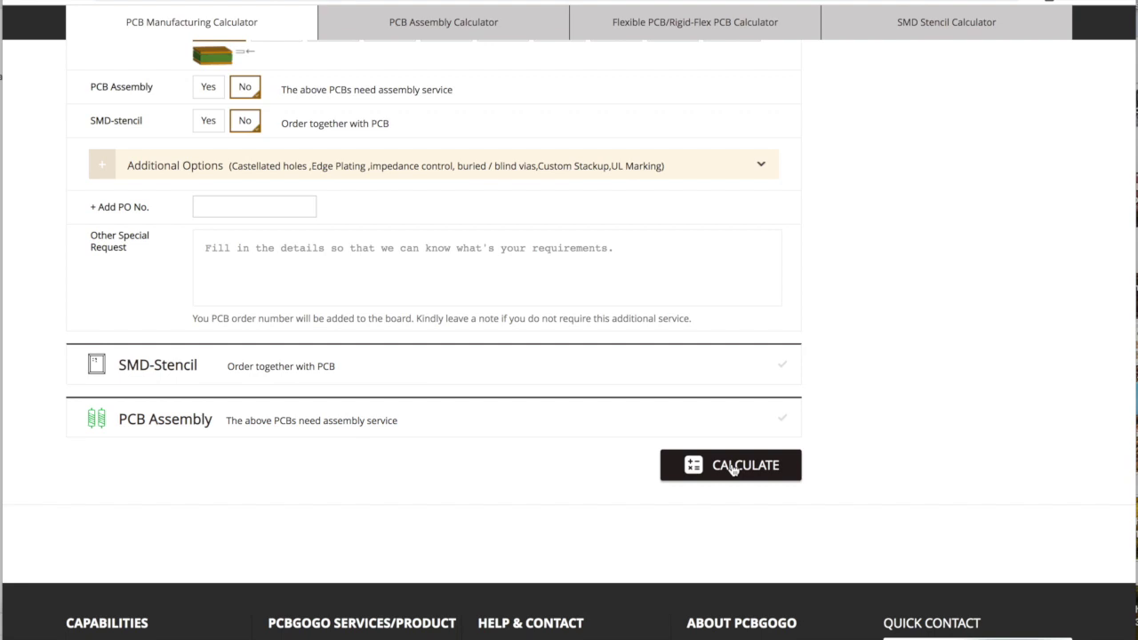
Calculate the quote and set the shipping destination to the United Kingdom
click(732, 467)
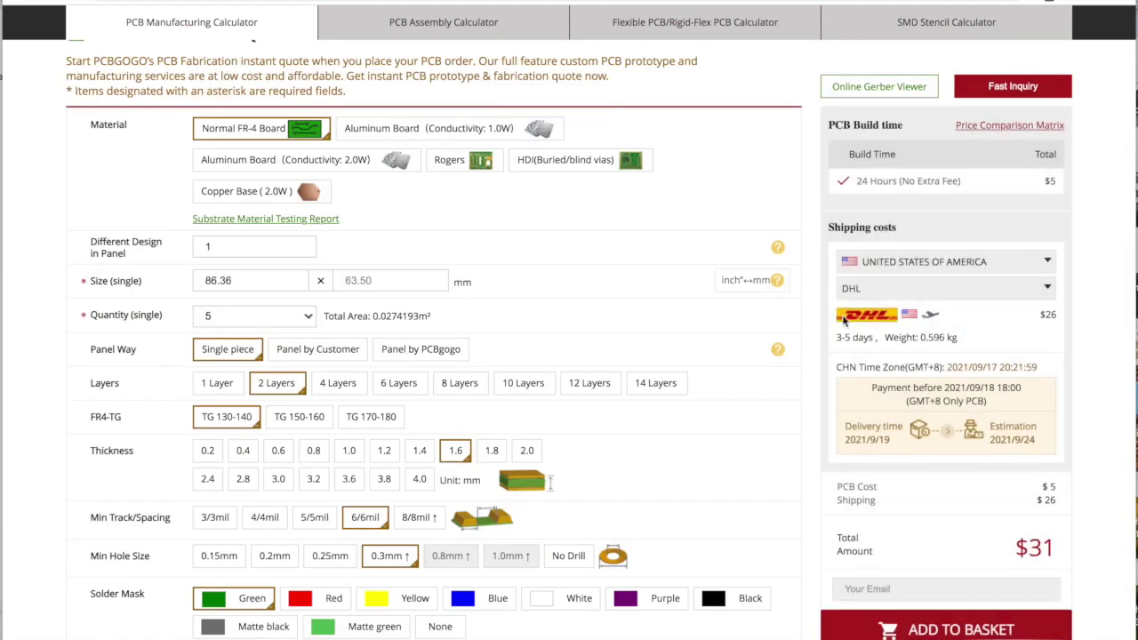
click(866, 290)
click(1048, 265)
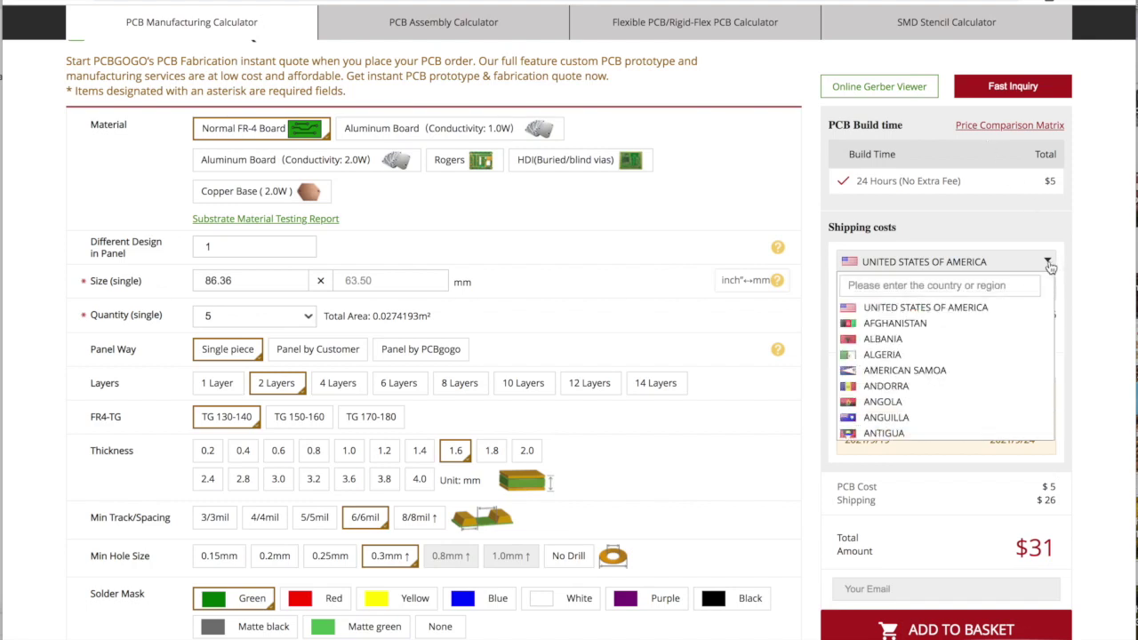
scroll(1010, 349, down, 3)
scroll(1010, 349, down, 15)
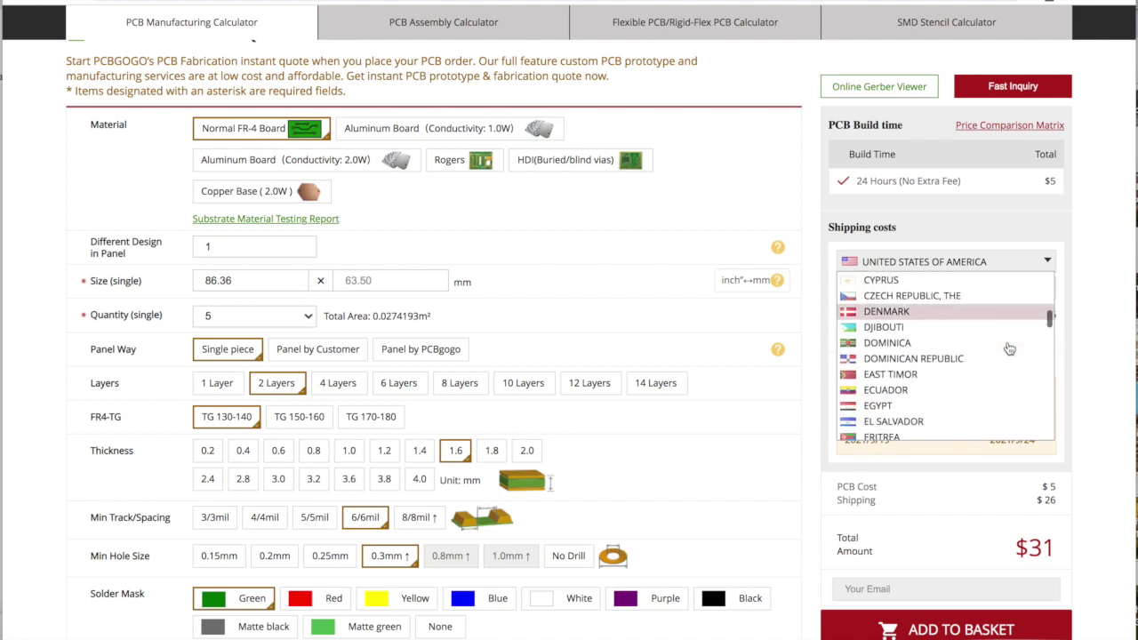
scroll(1010, 348, down, 15)
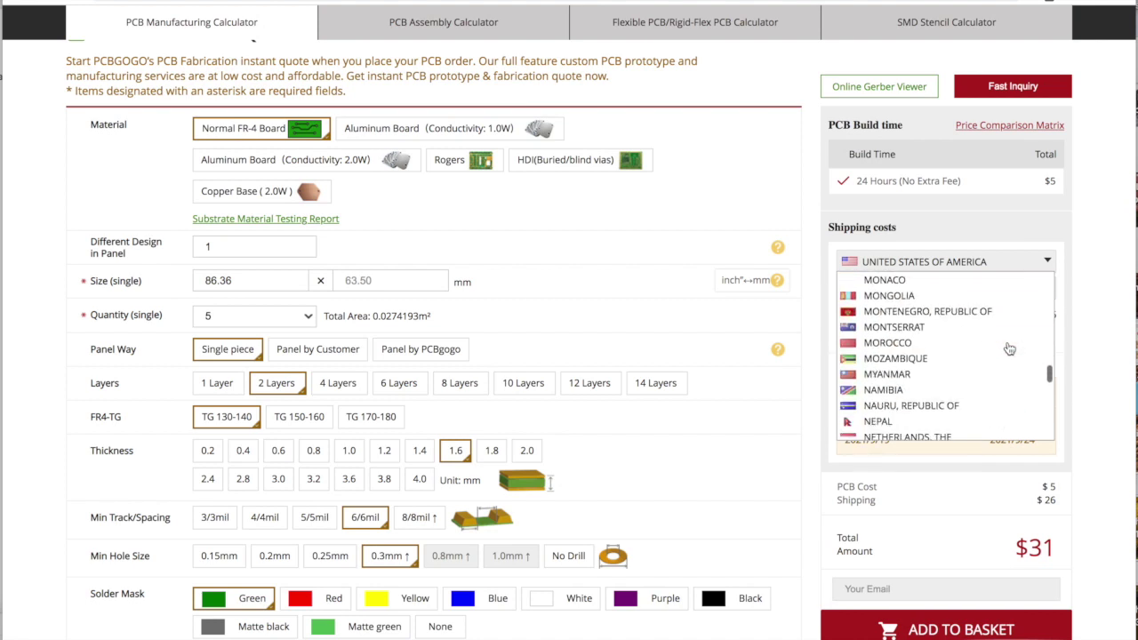
scroll(1010, 348, down, 15)
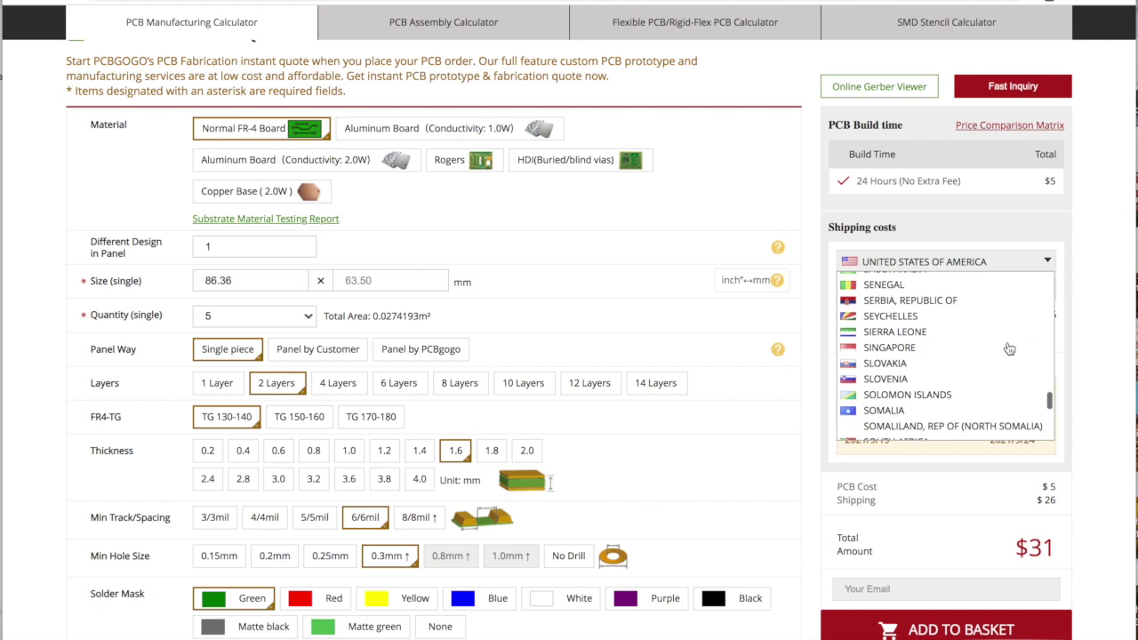
scroll(1010, 349, down, 3)
scroll(1010, 348, up, 5)
click(920, 321)
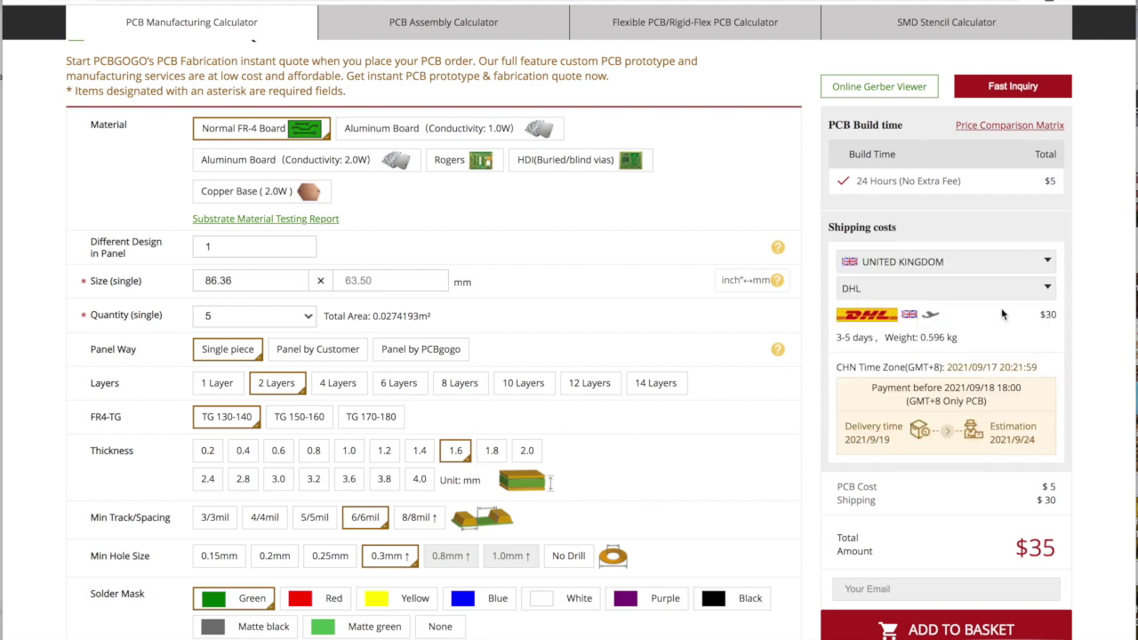
Switch the shipping method to FedEx-IP, bringing the total to $28
click(1035, 289)
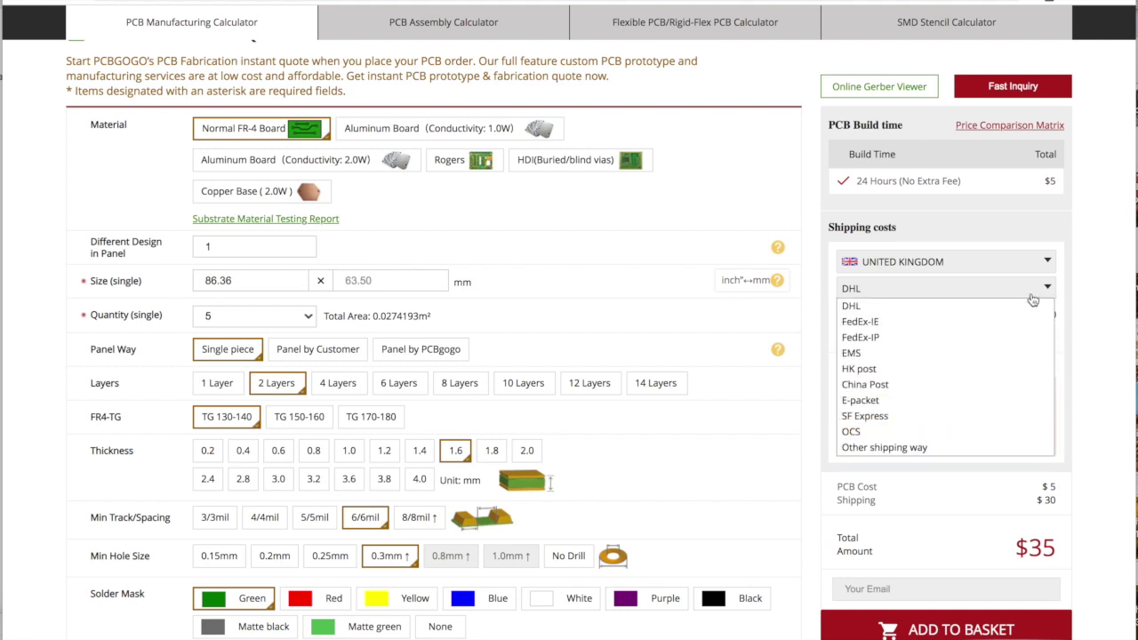
click(863, 337)
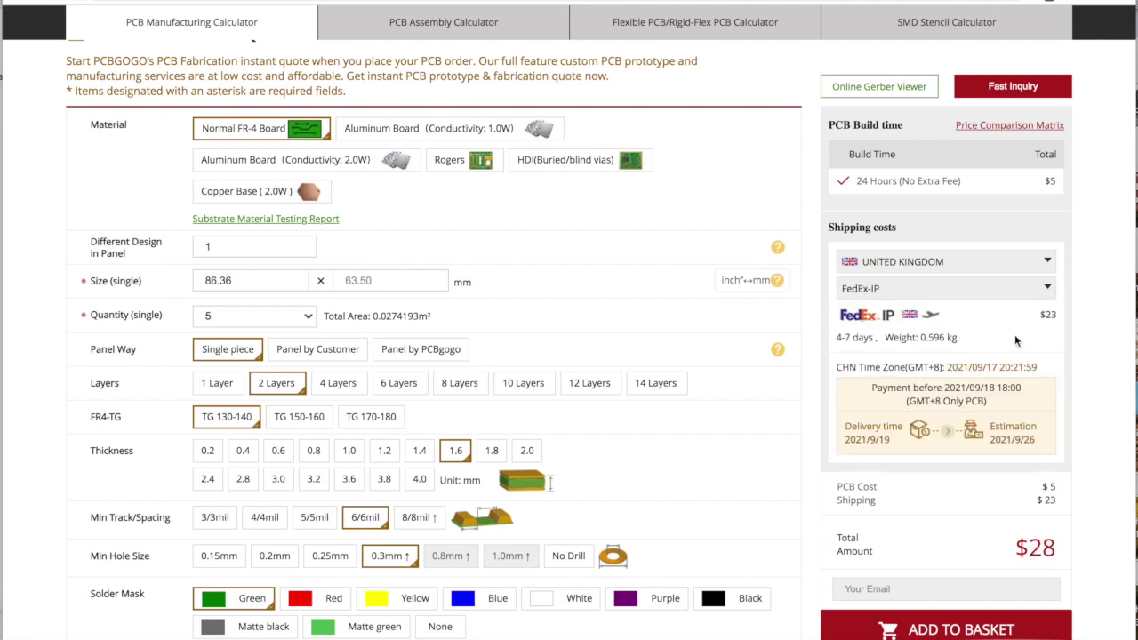
scroll(1031, 451, down, 3)
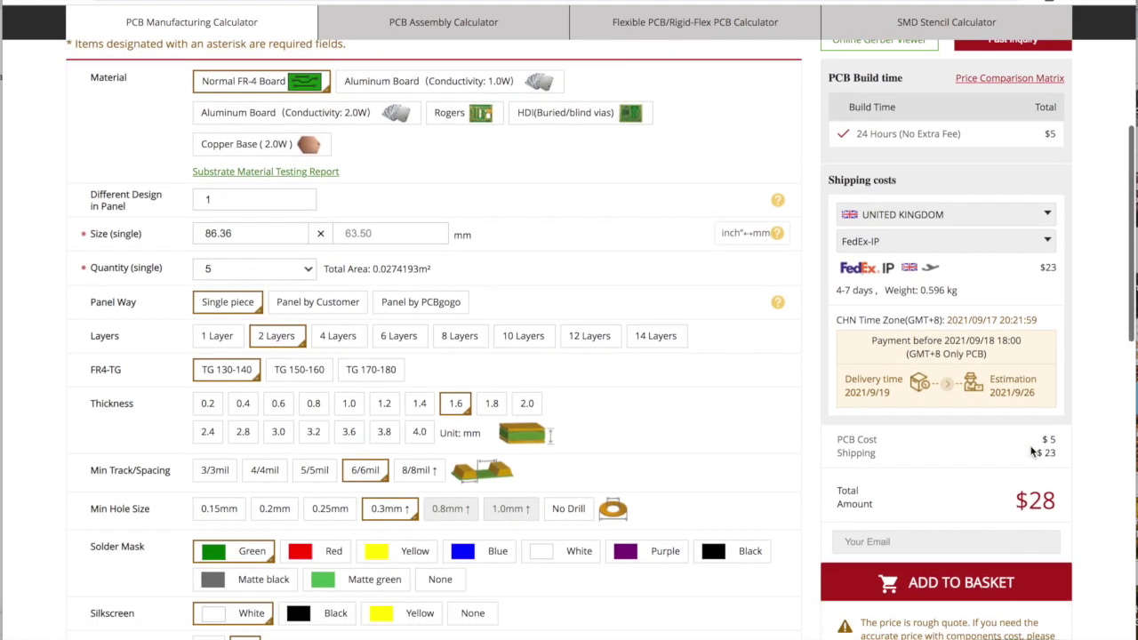
scroll(1031, 452, down, 1)
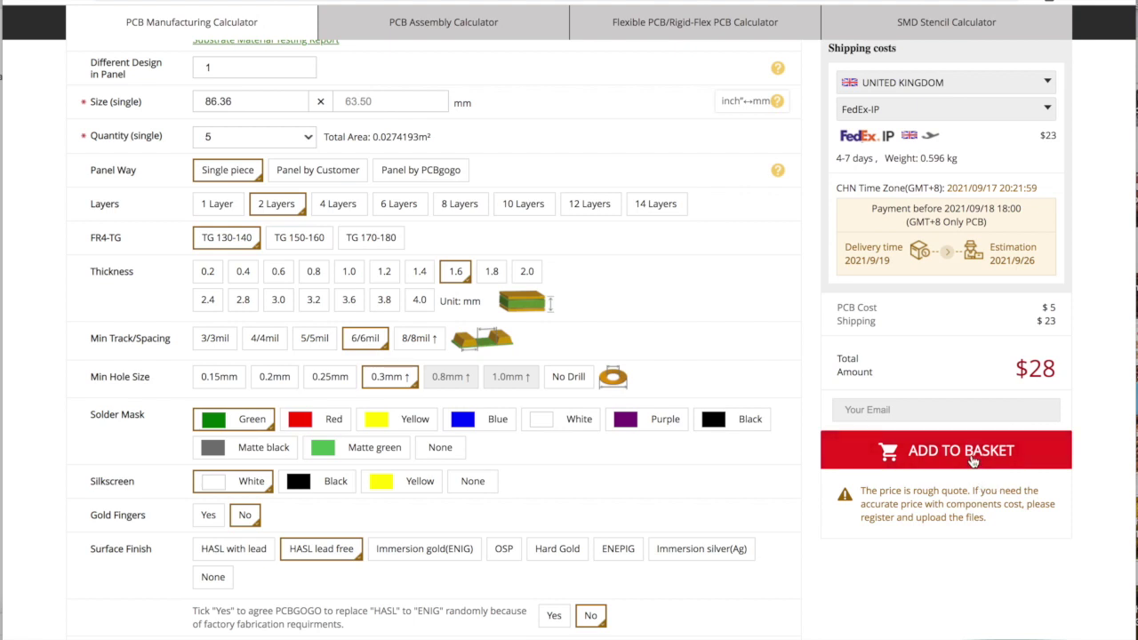
Add the quoted boards to the basket and submit the TBC_V3.zip Gerber file for review
click(973, 459)
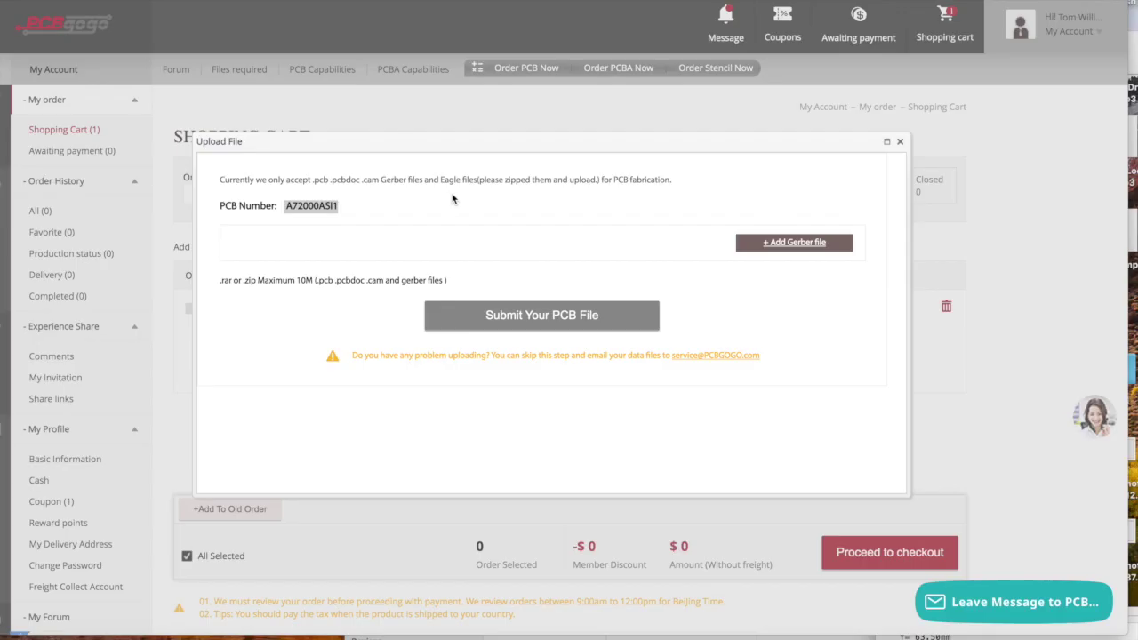
click(503, 213)
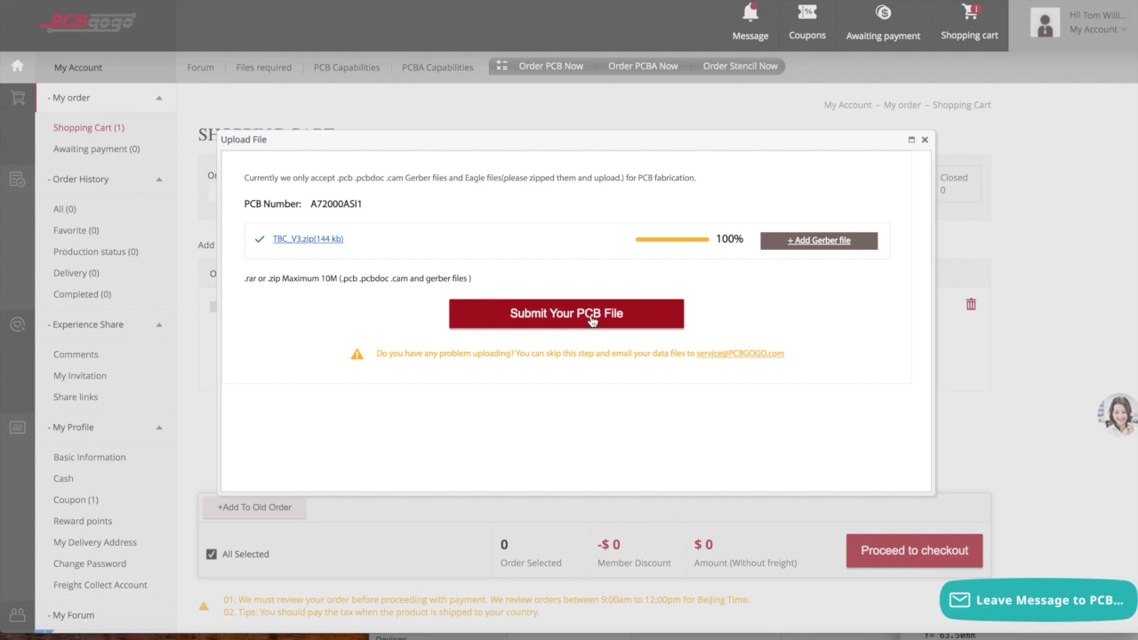
click(592, 317)
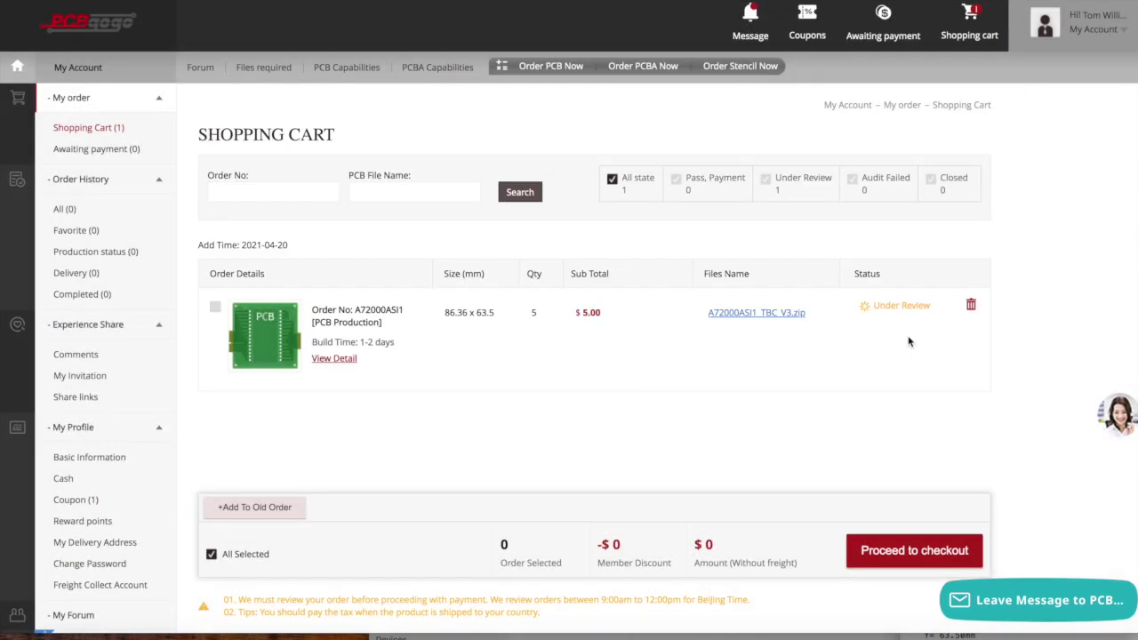
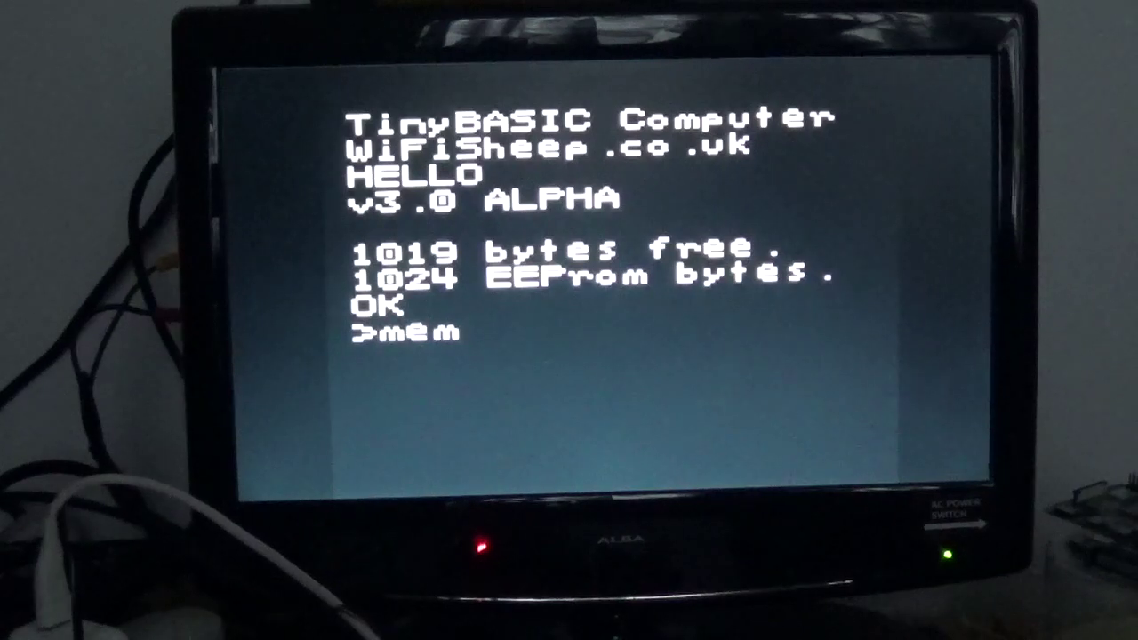
Run mem to report memory usage, then test the buzzer with tone 100,100
key(Return)
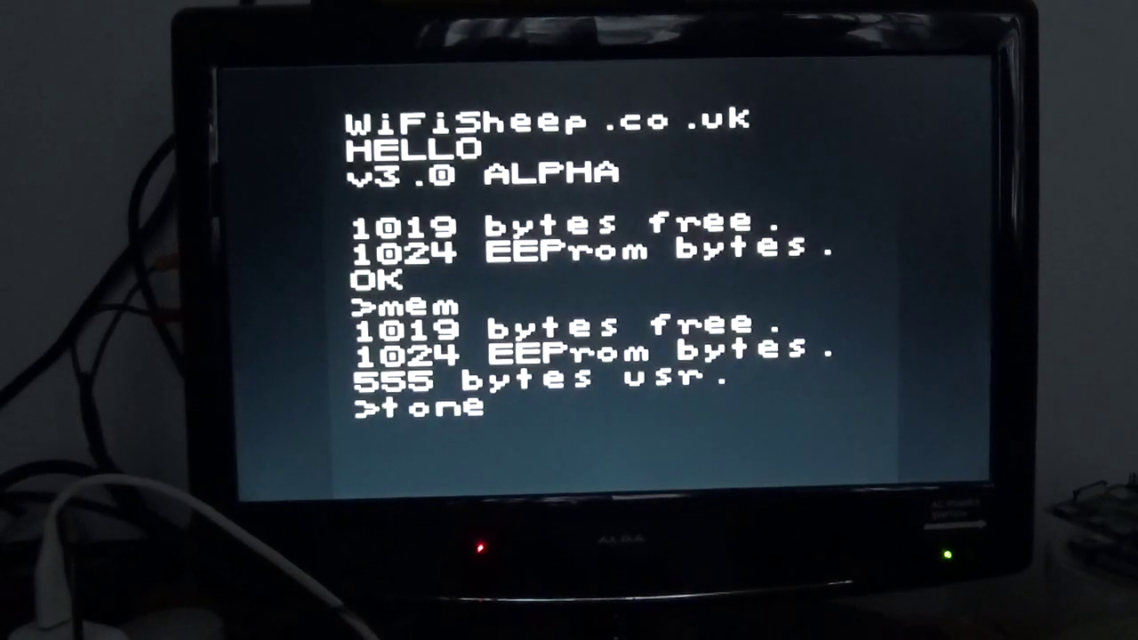
text(tone 100,100)
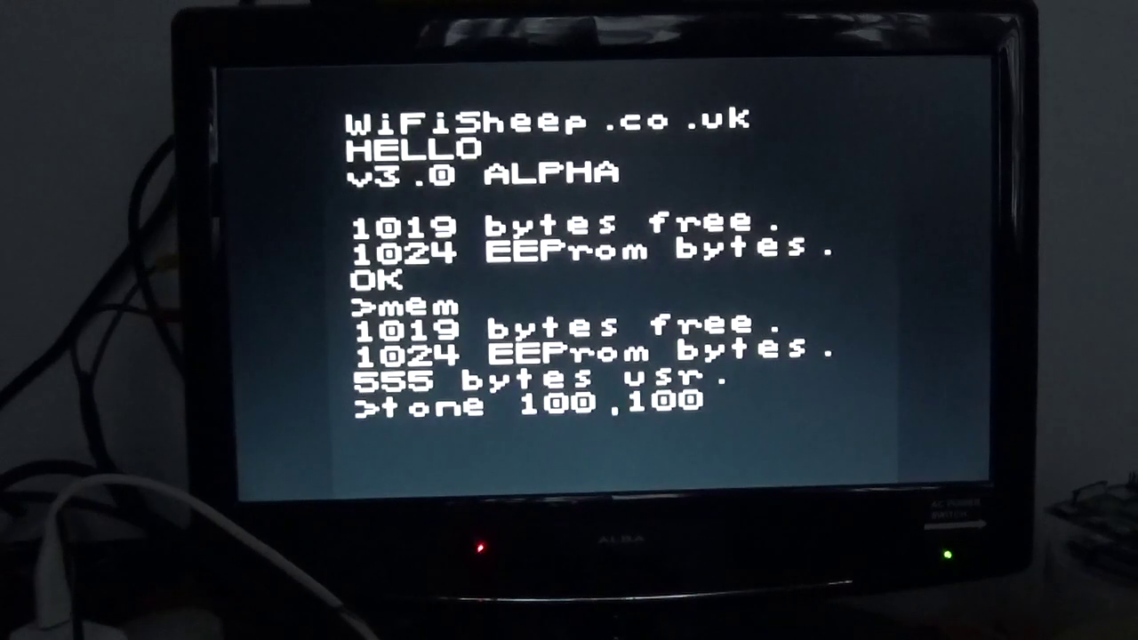
key(Return)
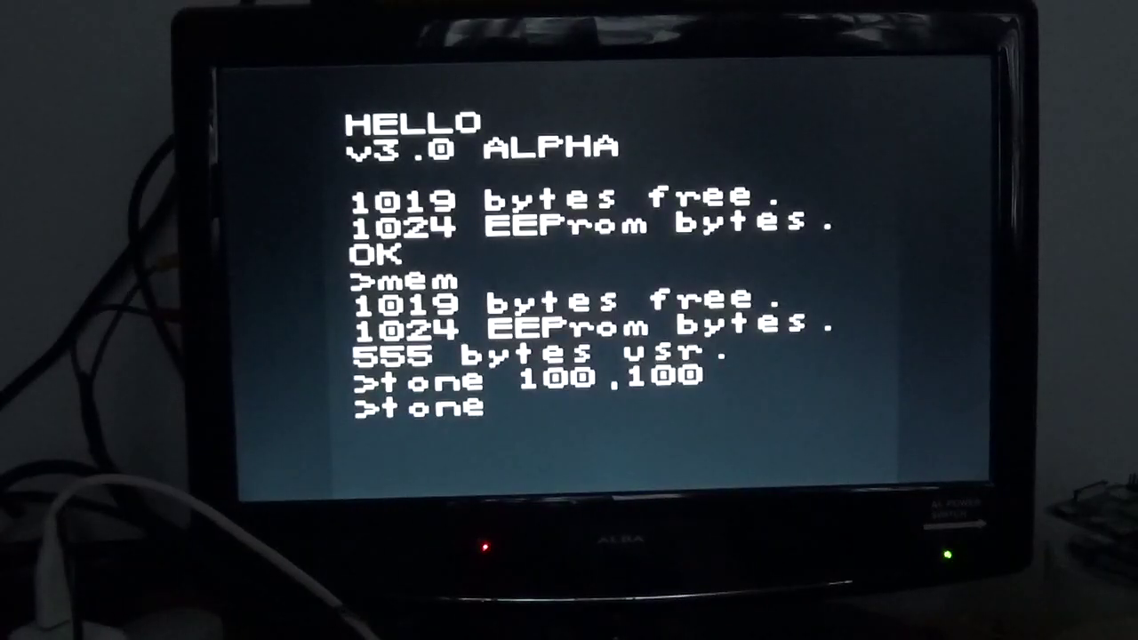
Complete the tone command with 100,100 and run it to sound the buzzer again
text(100,100)
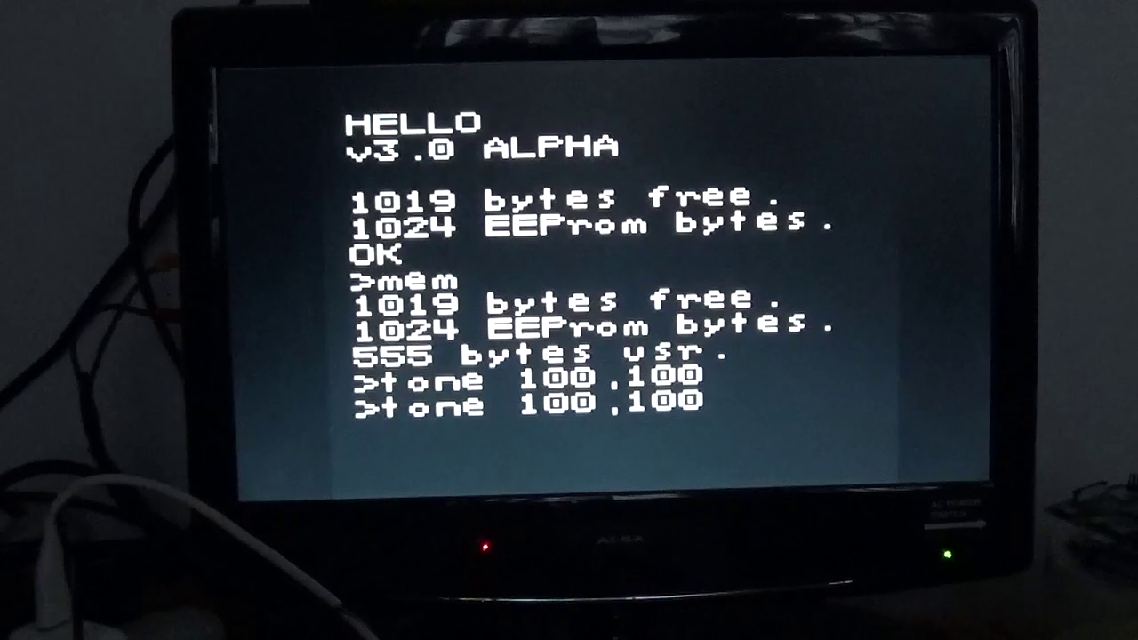
key(Return)
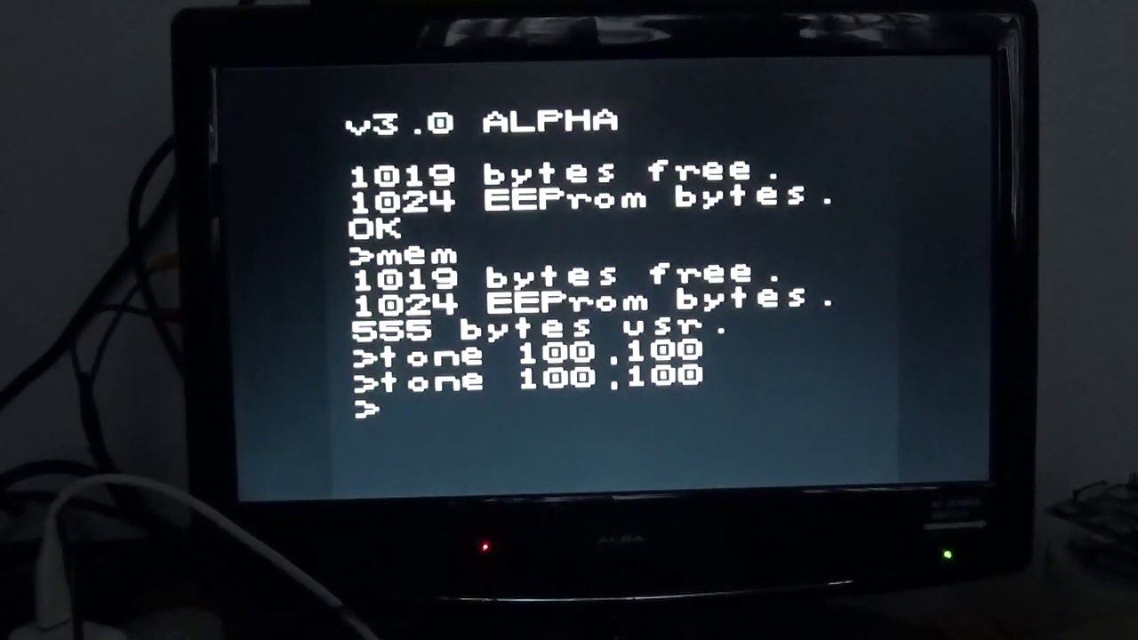